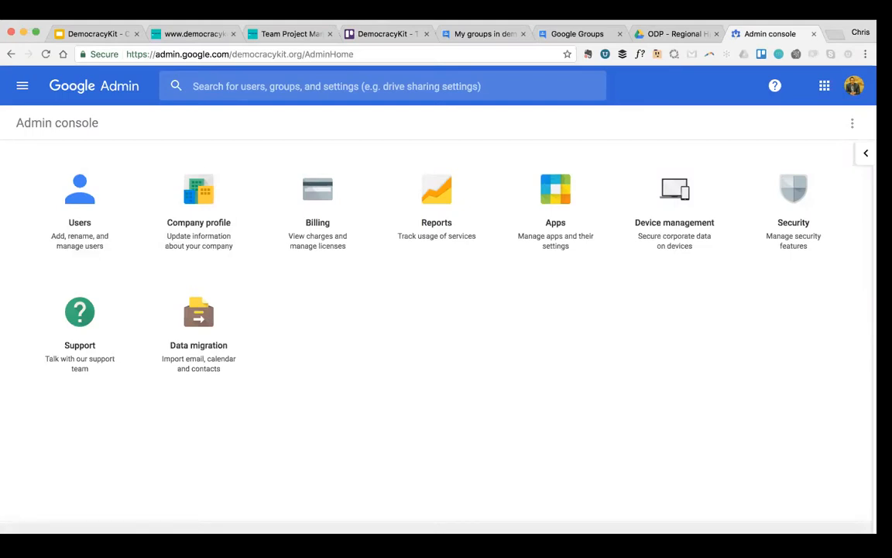
Open the page for adding or removing domains, entering the account password to verify the administrator's identity.
click(237, 450)
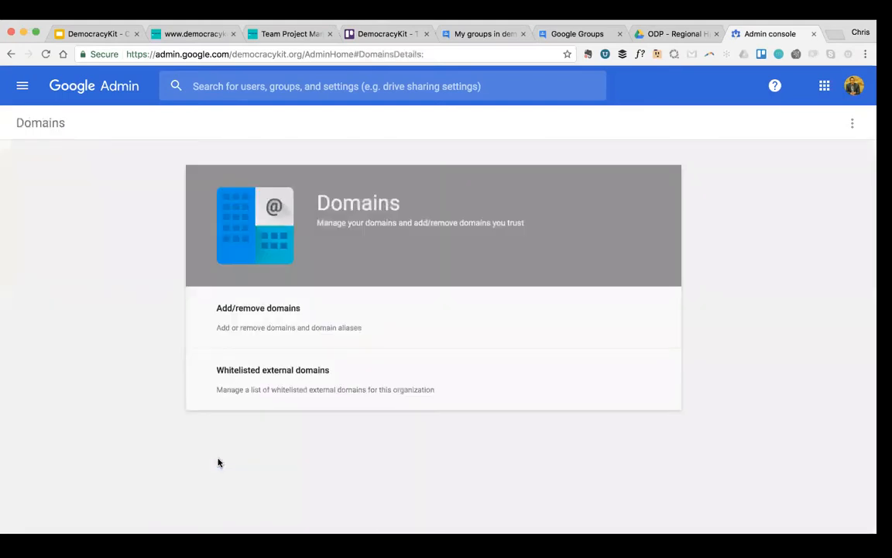
click(294, 306)
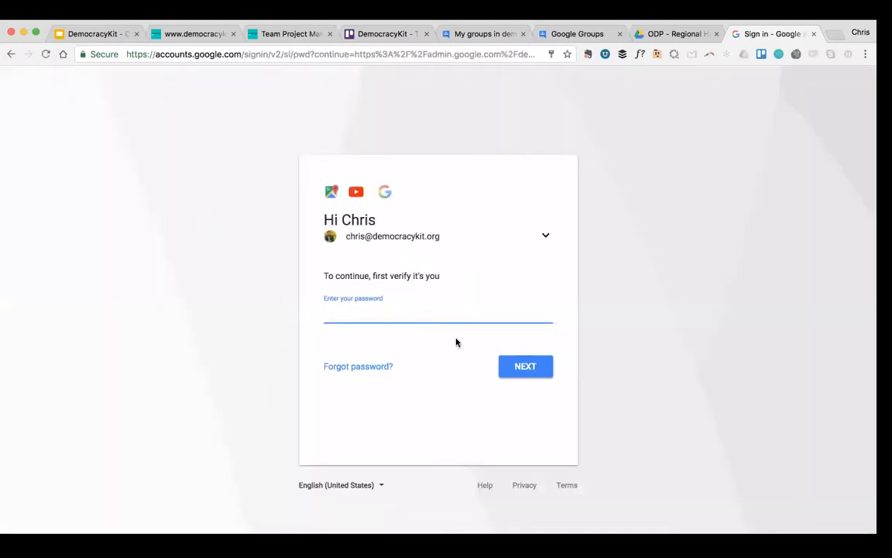
text(•••••••)
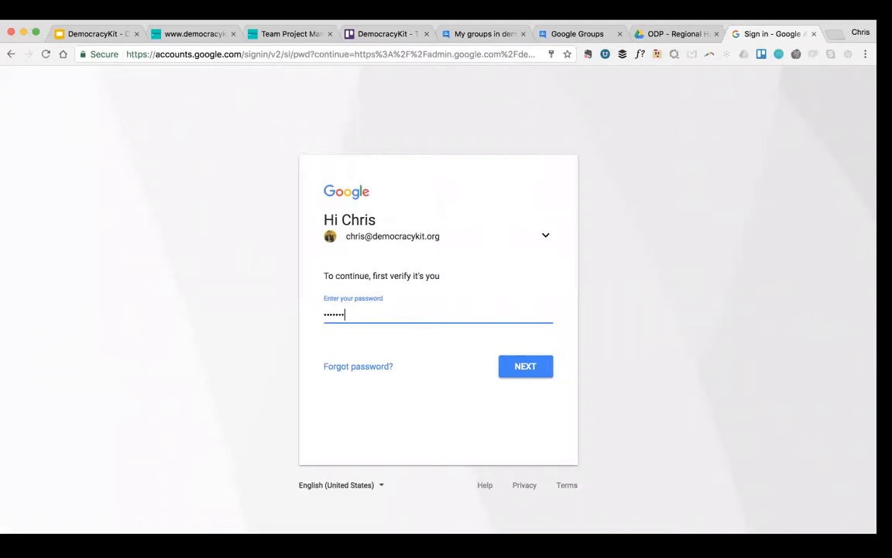
key(Return)
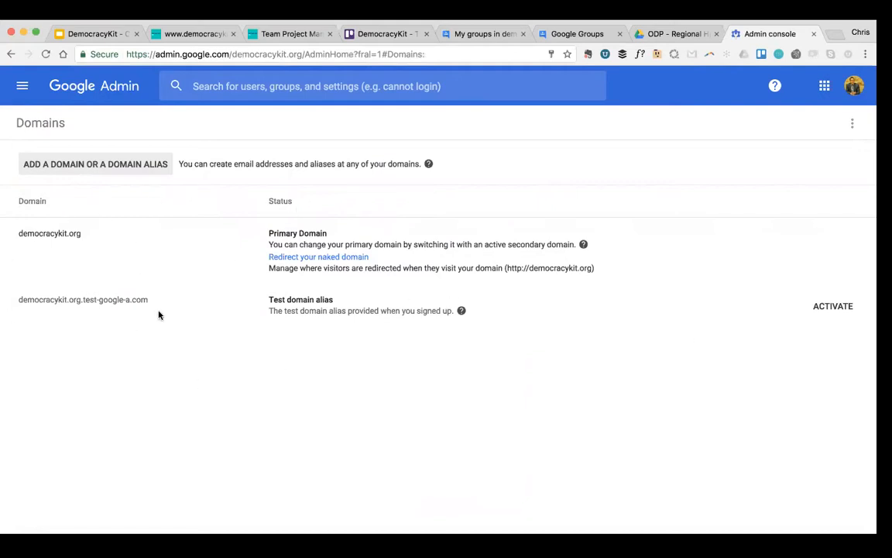
Return to the Admin console home and open the company profile's Personalization settings for the company logo.
click(22, 85)
click(74, 144)
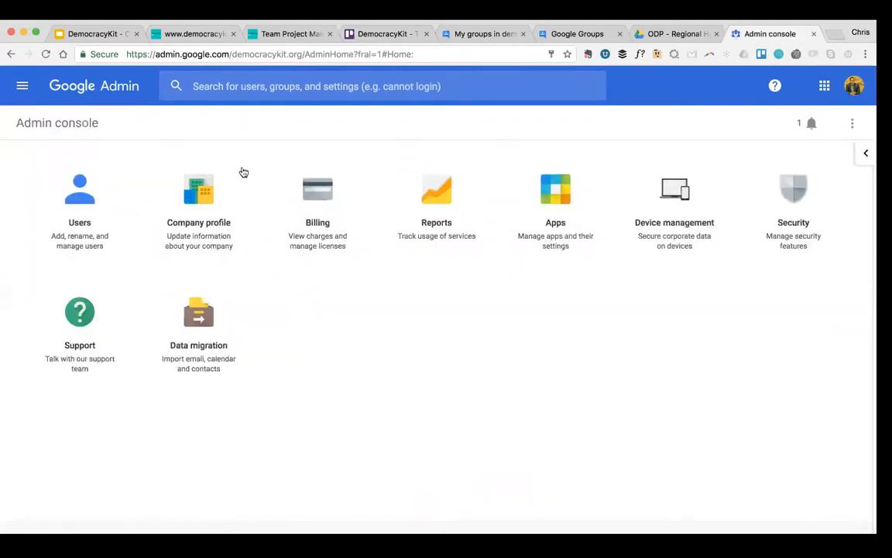
click(199, 188)
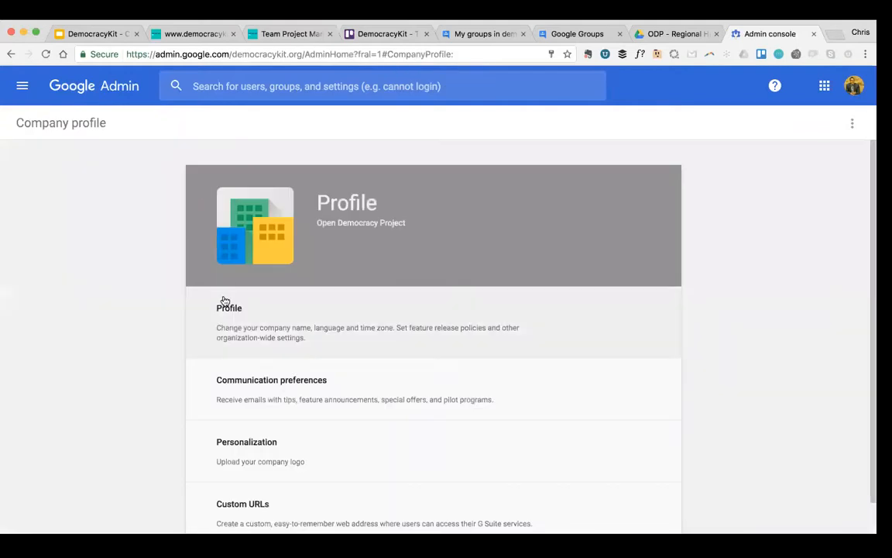
scroll(224, 300, down, 2)
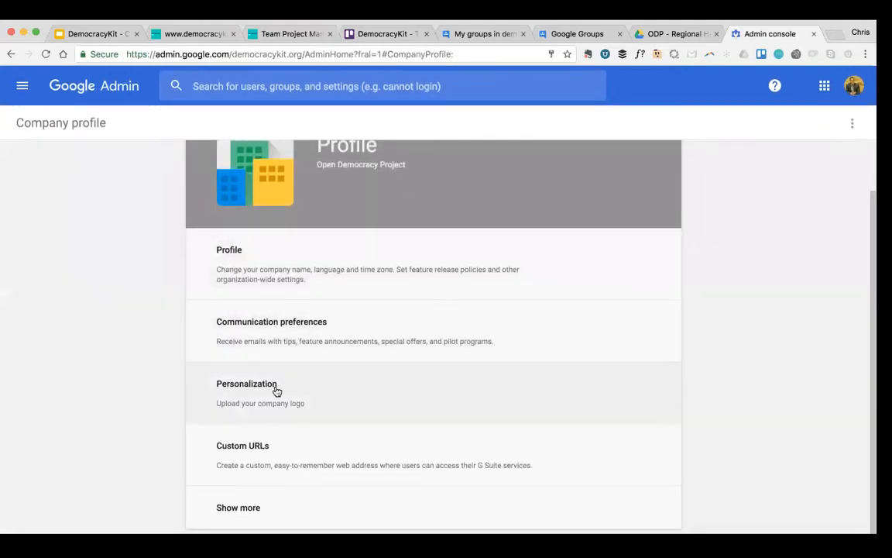
click(275, 391)
scroll(356, 313, up, 5)
Go back to the Admin console home, open the G Suite apps and review the list of services with their status.
click(23, 90)
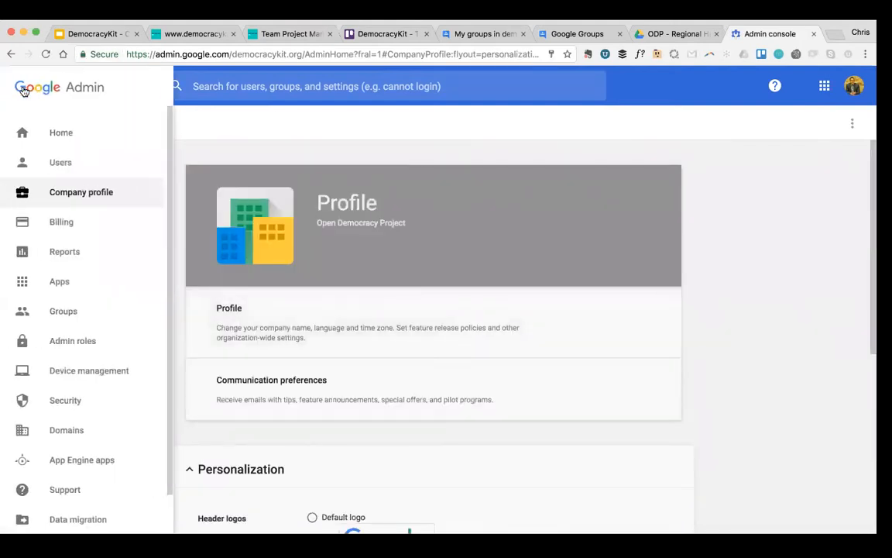
click(62, 129)
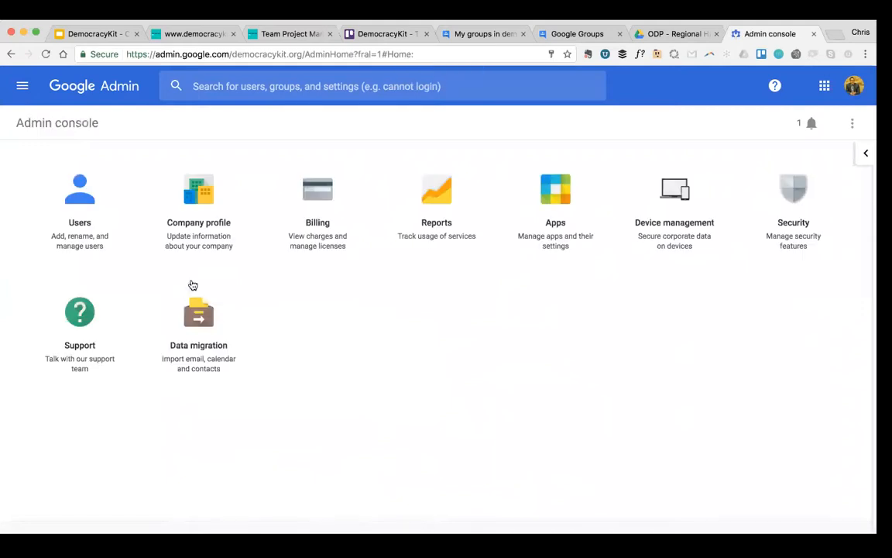
click(575, 185)
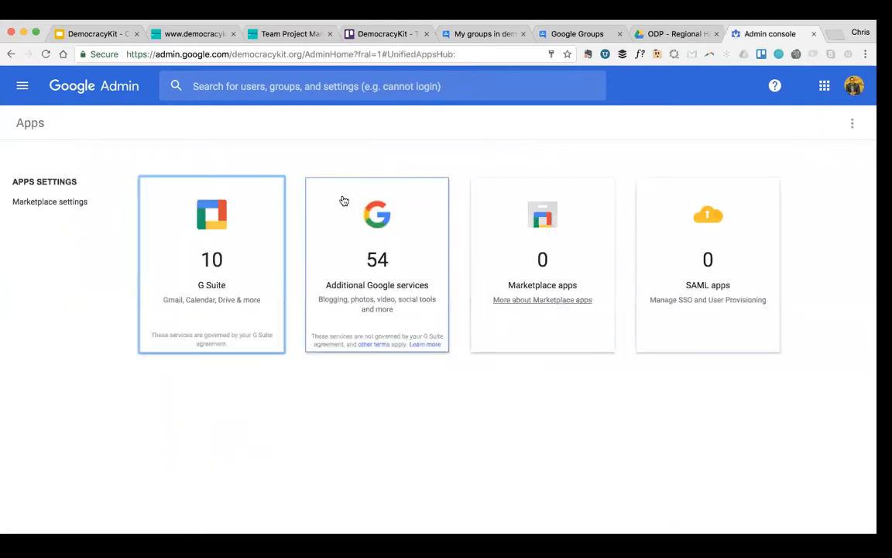
click(227, 237)
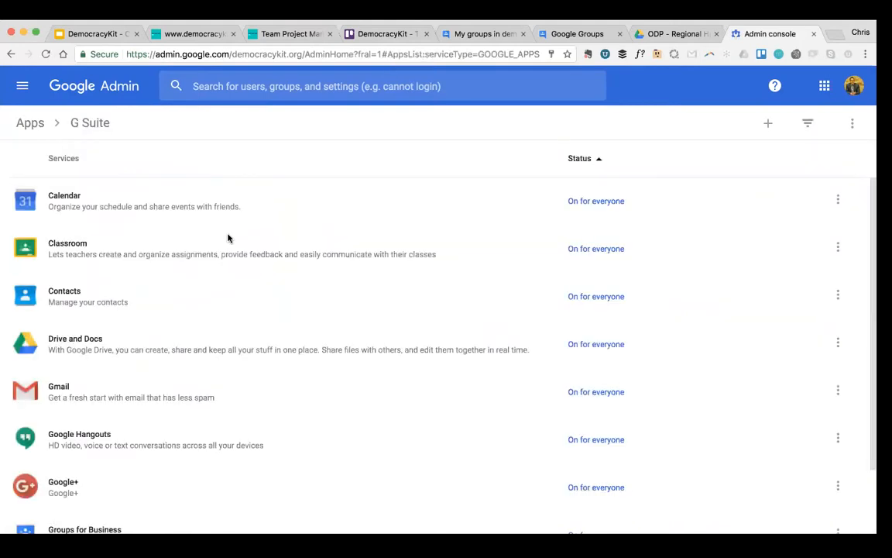
scroll(227, 238, down, 3)
scroll(226, 239, up, 1)
scroll(225, 239, down, 1)
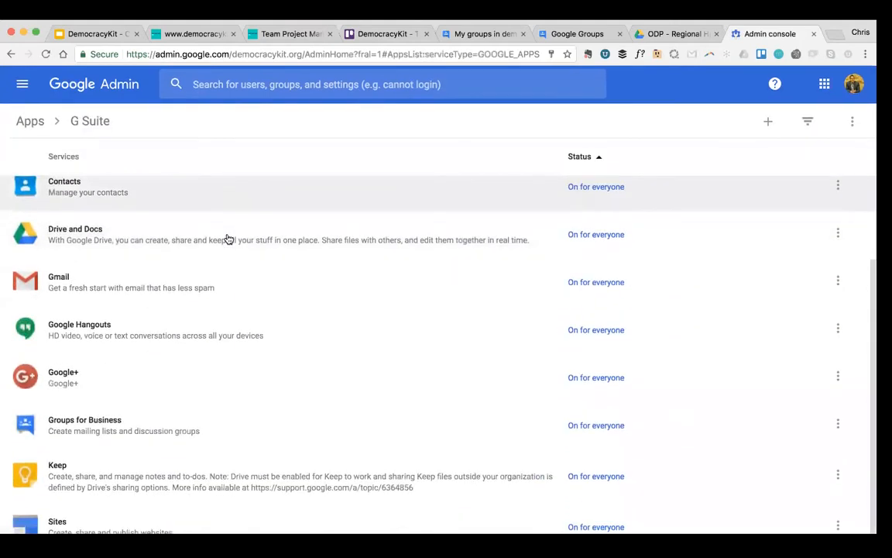
scroll(120, 443, up, 3)
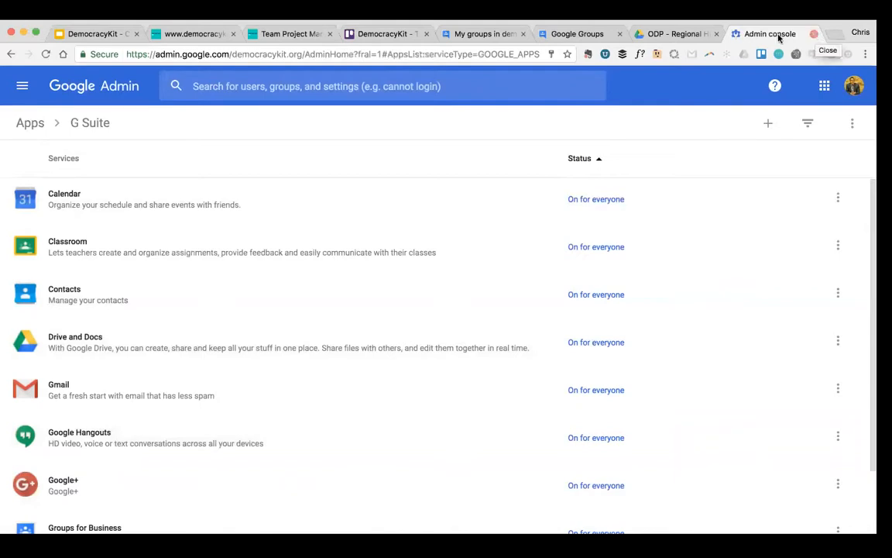
Switch to Google Groups, look through the organization's groups with the app launcher closed, and view the Calgary group's member list.
click(479, 35)
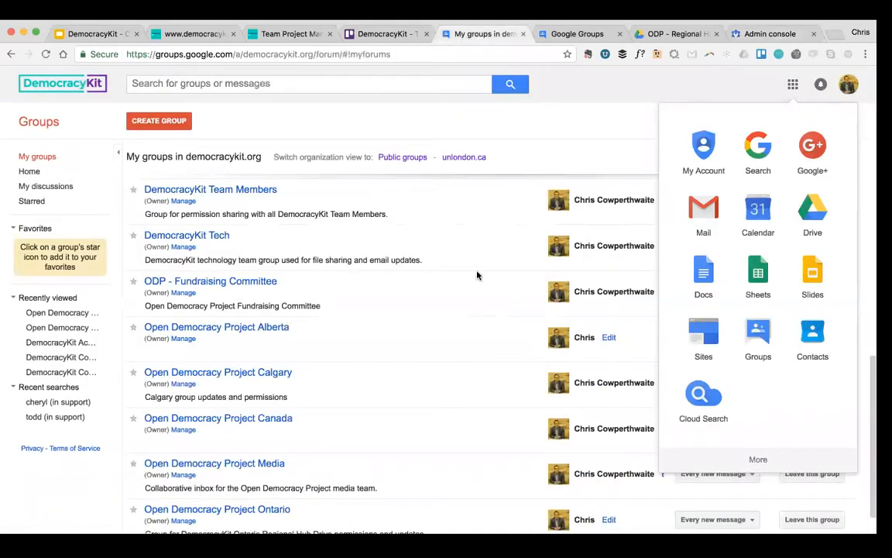
scroll(463, 293, up, 3)
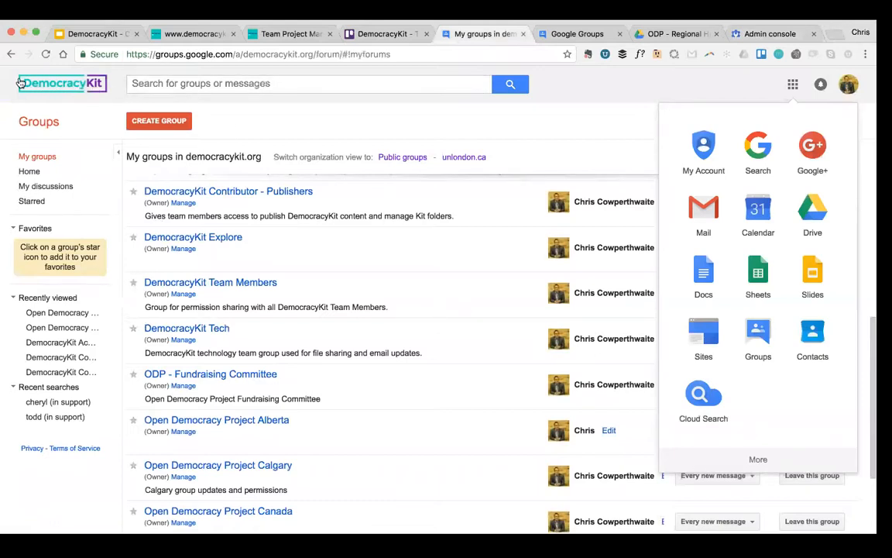
click(792, 84)
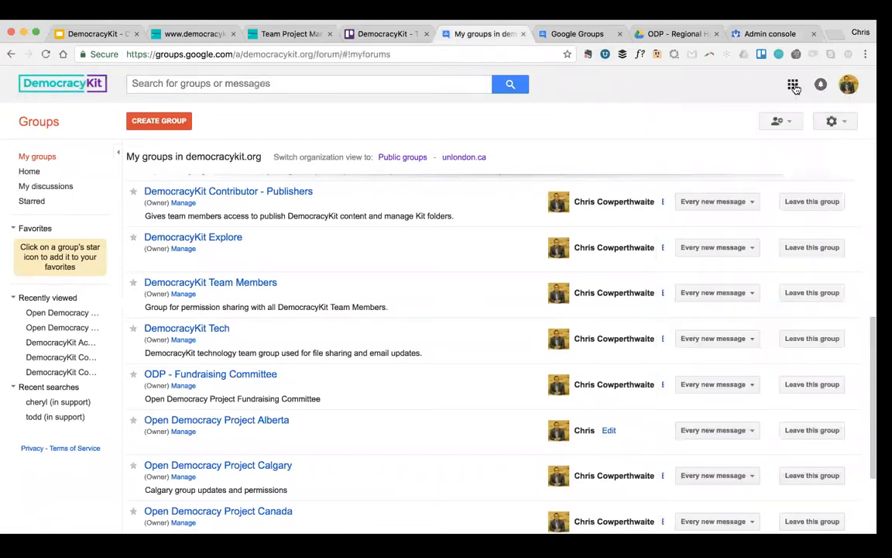
scroll(366, 225, down, 2)
scroll(367, 224, up, 2)
scroll(366, 224, up, 3)
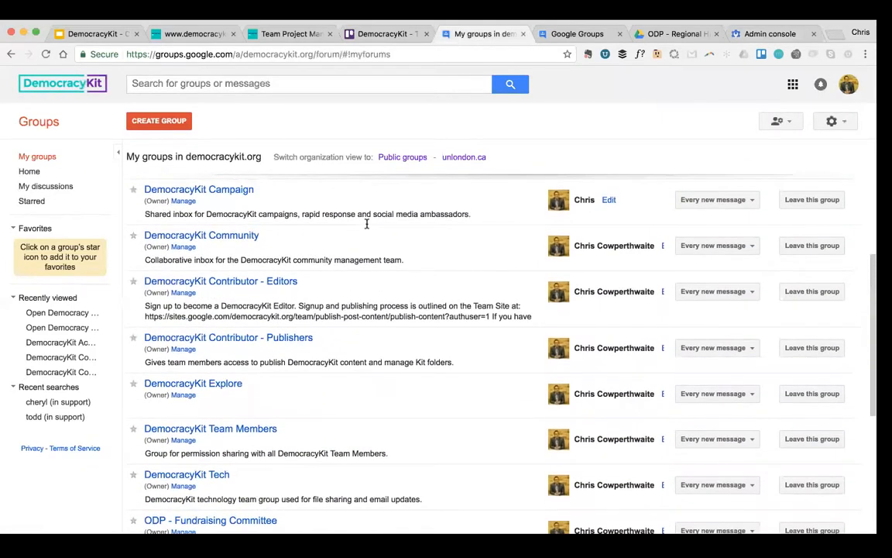
scroll(366, 224, up, 3)
scroll(367, 224, up, 2)
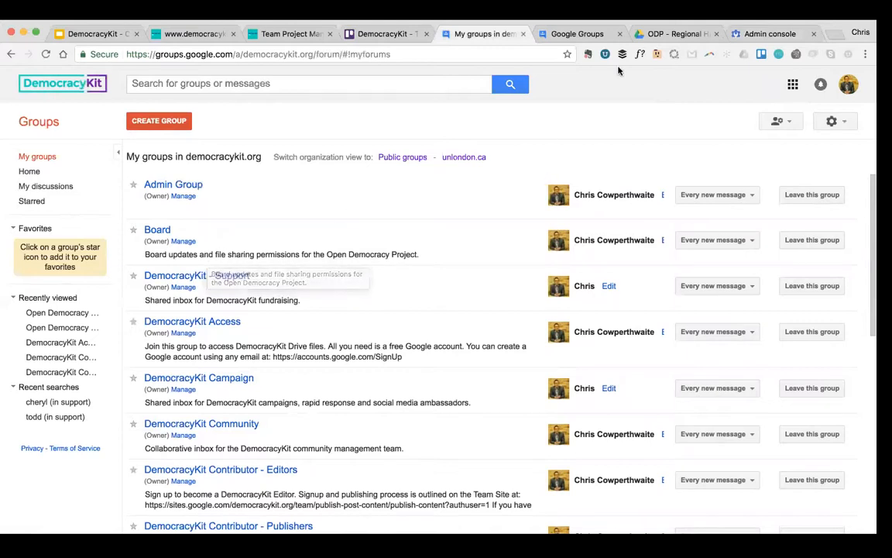
click(574, 34)
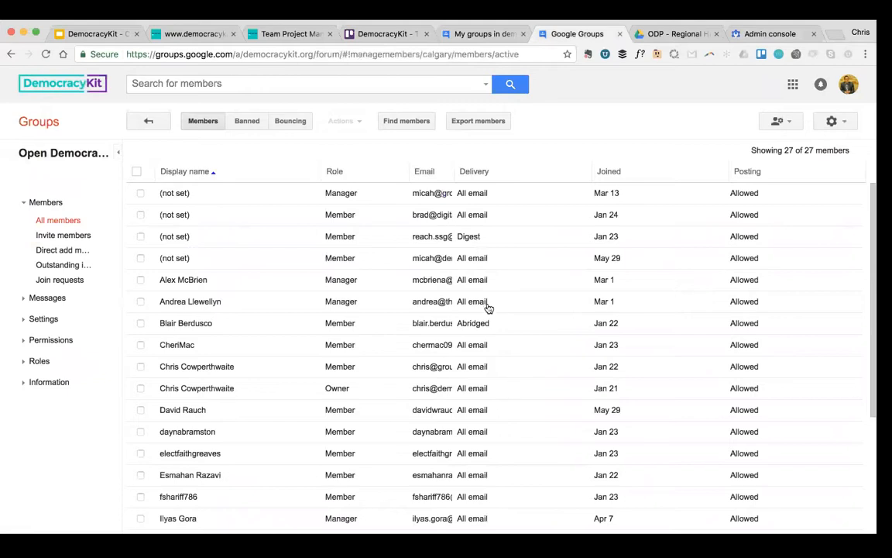
Switch to Google Drive and open the advanced sharing settings of the ODP - Calgary Group folder to review who has access.
click(639, 29)
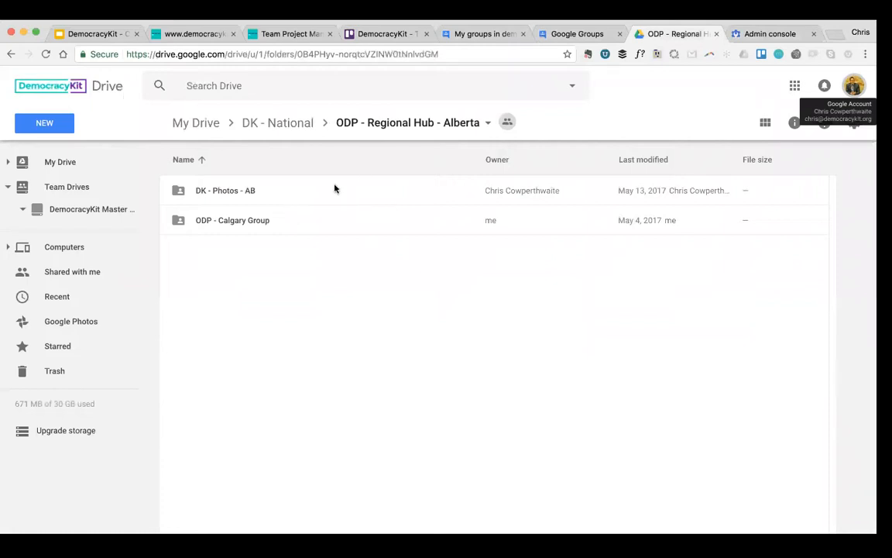
click(269, 221)
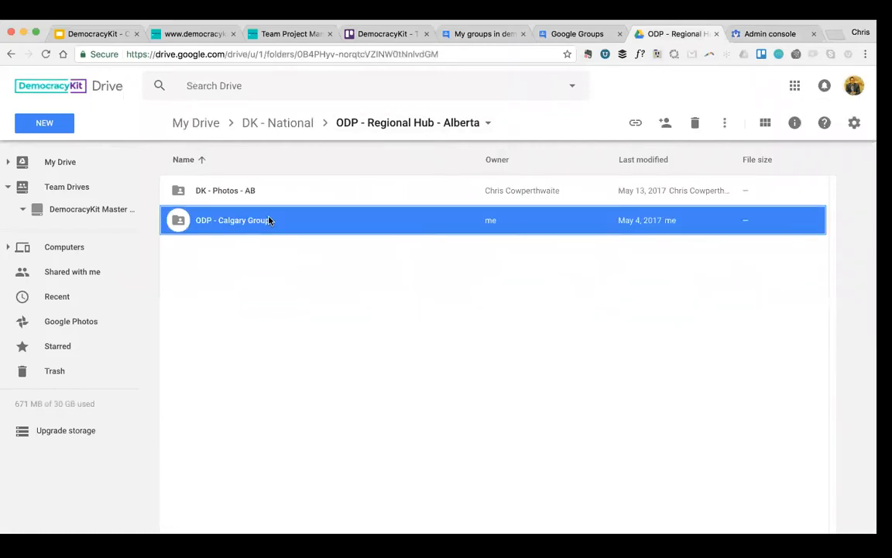
right_click(269, 221)
mouse_move(412, 353)
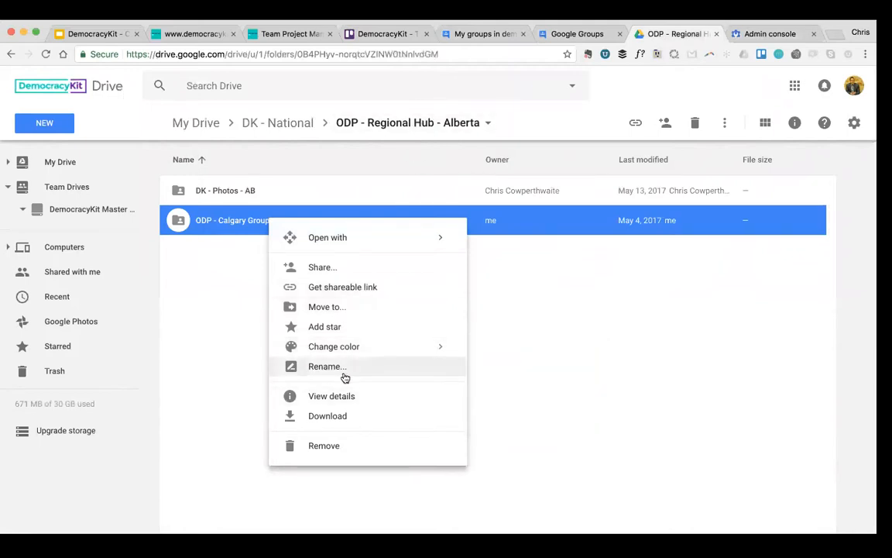
click(339, 269)
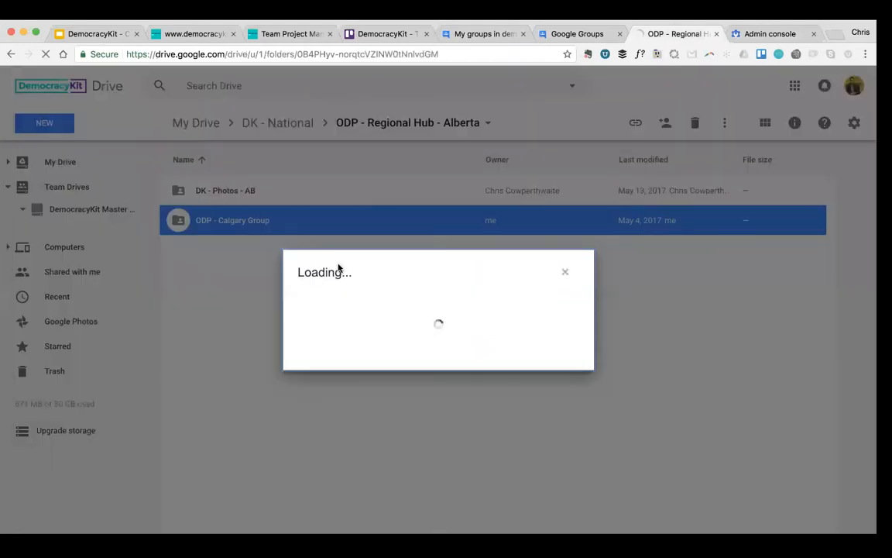
click(574, 410)
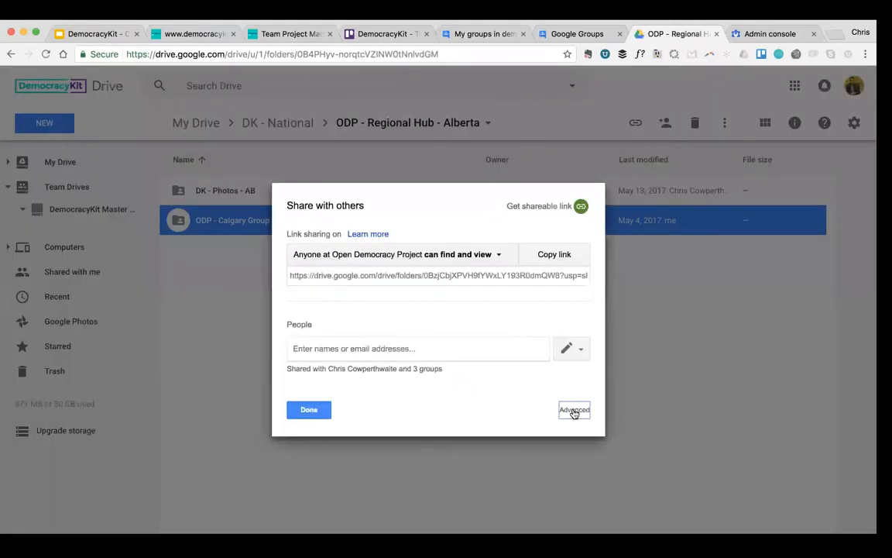
scroll(476, 318, down, 2)
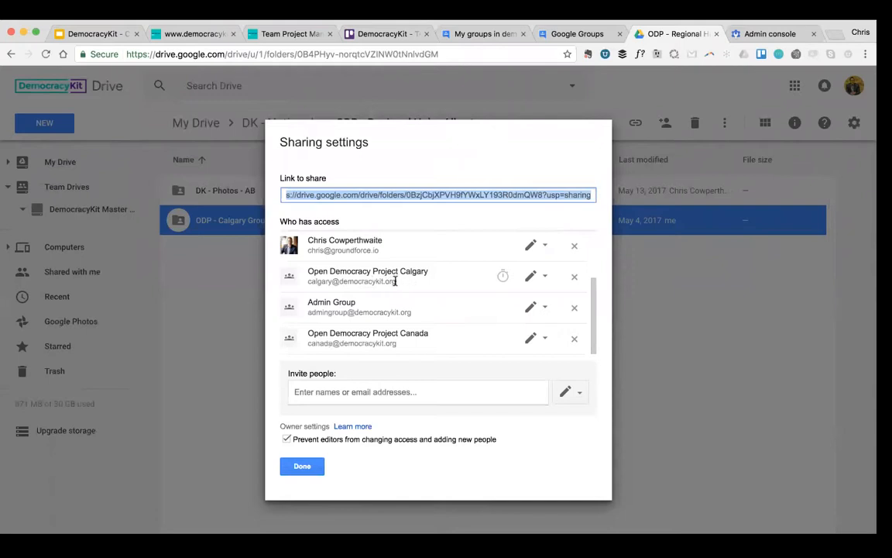
Return to the groups list in Google Groups, view the form for creating a new group and cancel the group creation.
click(568, 35)
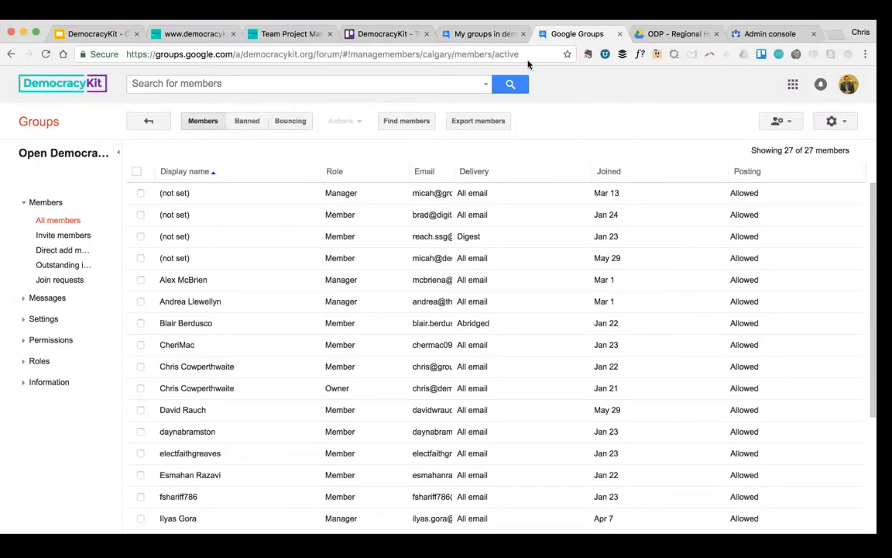
click(504, 40)
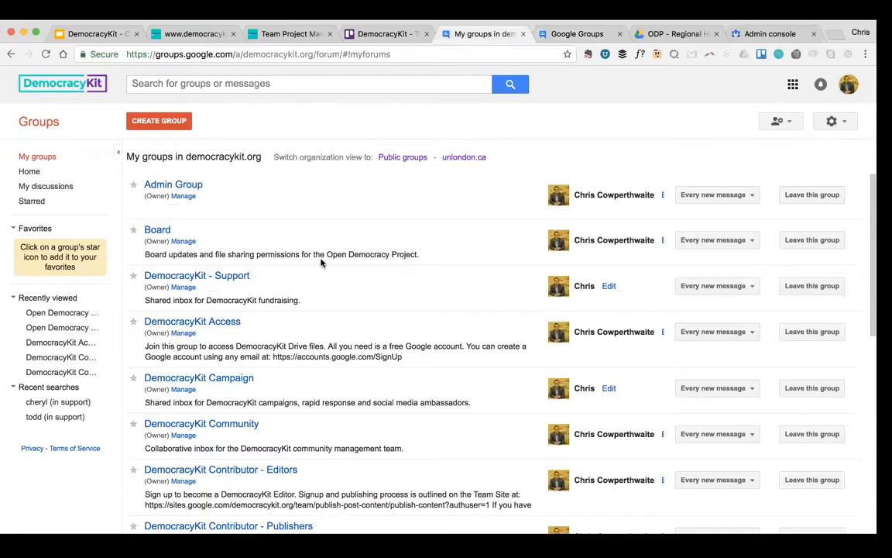
click(157, 122)
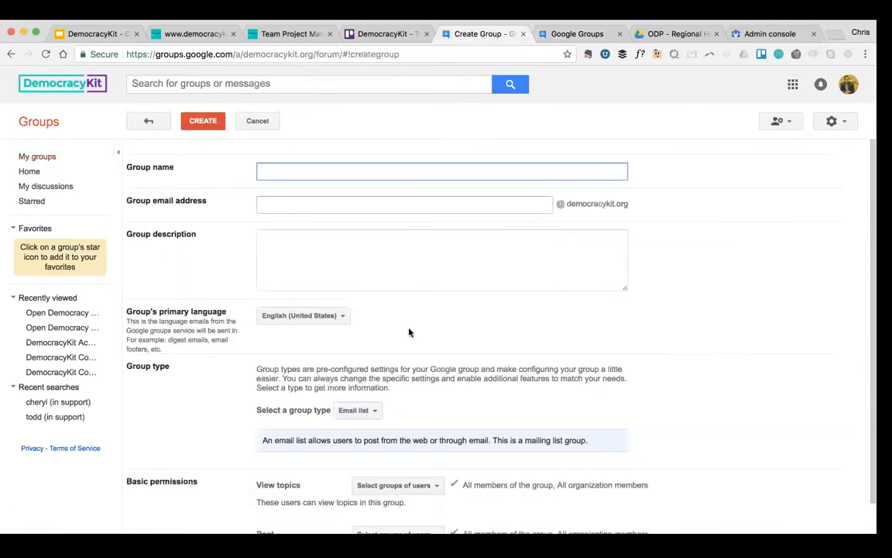
click(155, 128)
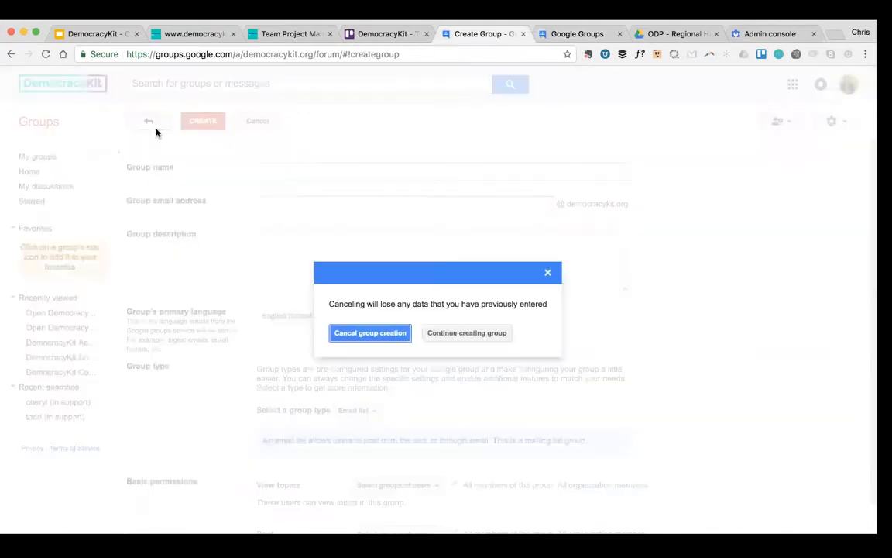
click(380, 335)
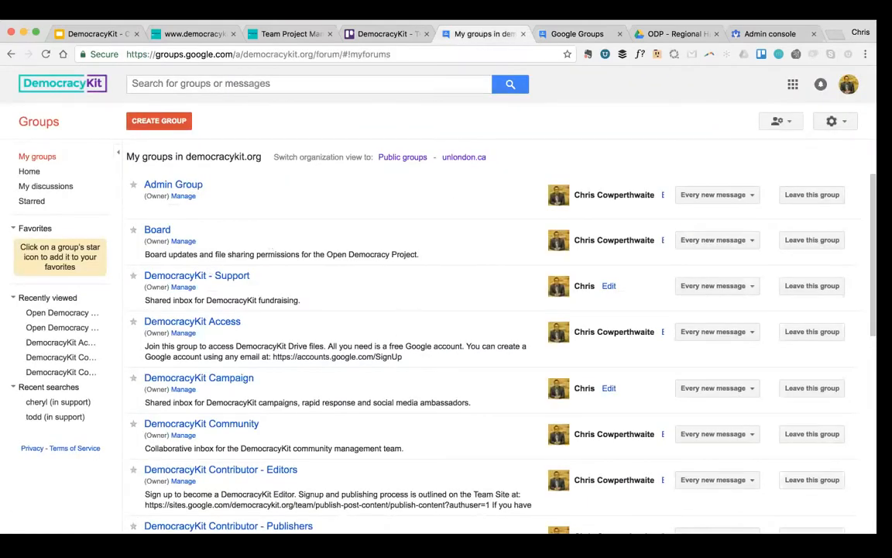
Open the Calgary group's form for directly adding members and activate its email addresses field.
click(542, 33)
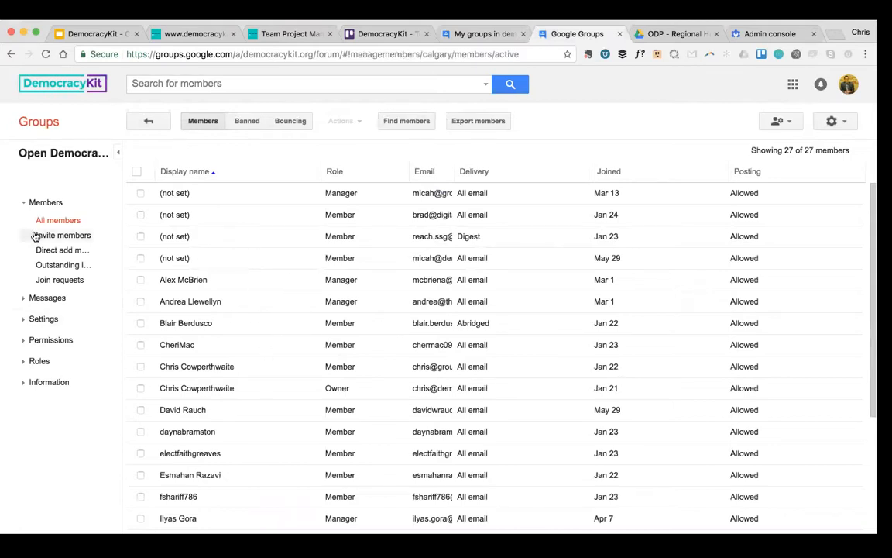
click(62, 253)
click(263, 186)
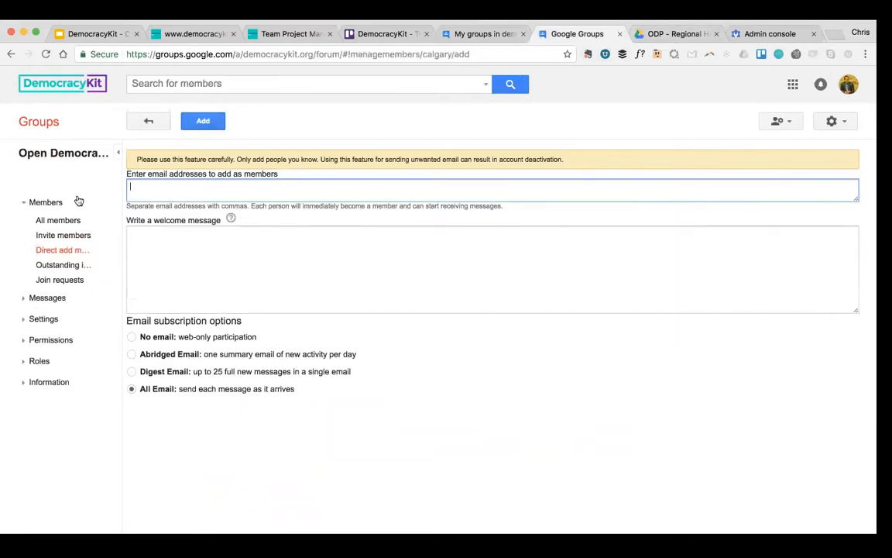
Look up the group email on the Open Democracy Project Calgary About page, and return to the folder's sharing settings in Google Drive.
click(148, 122)
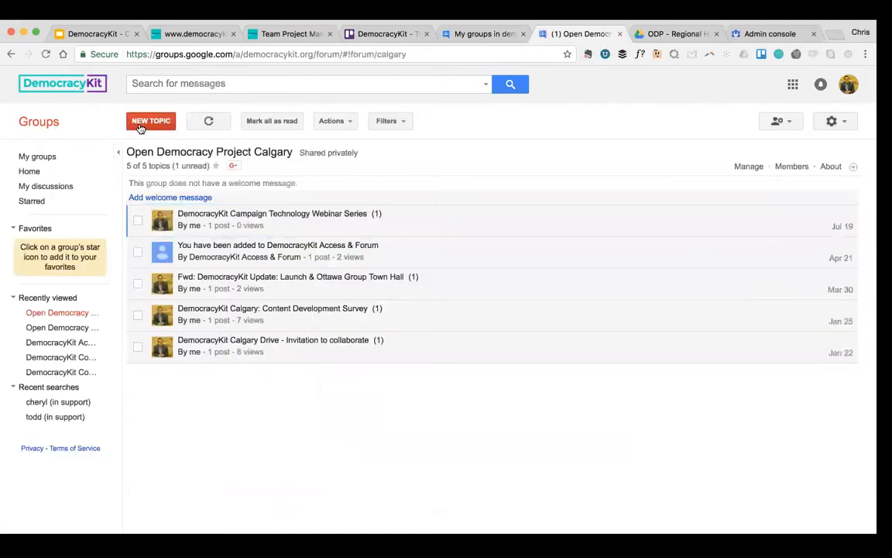
click(831, 167)
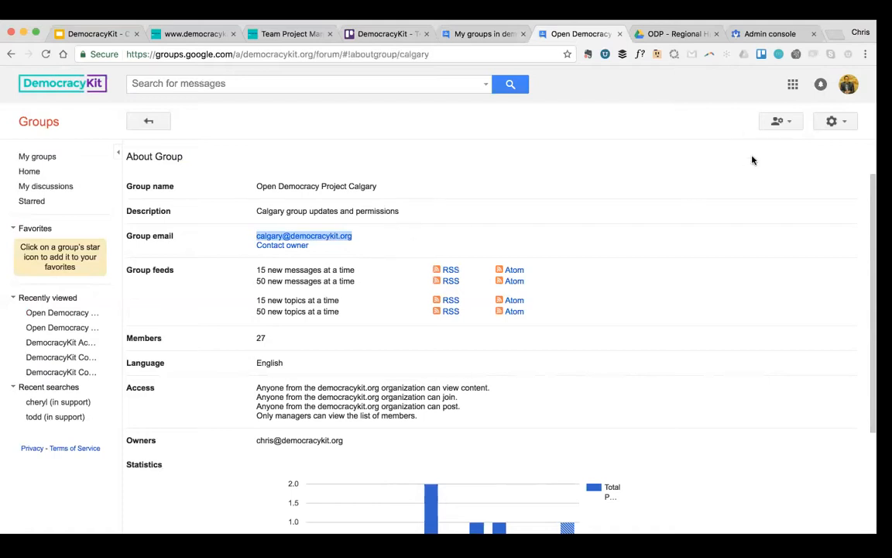
click(675, 34)
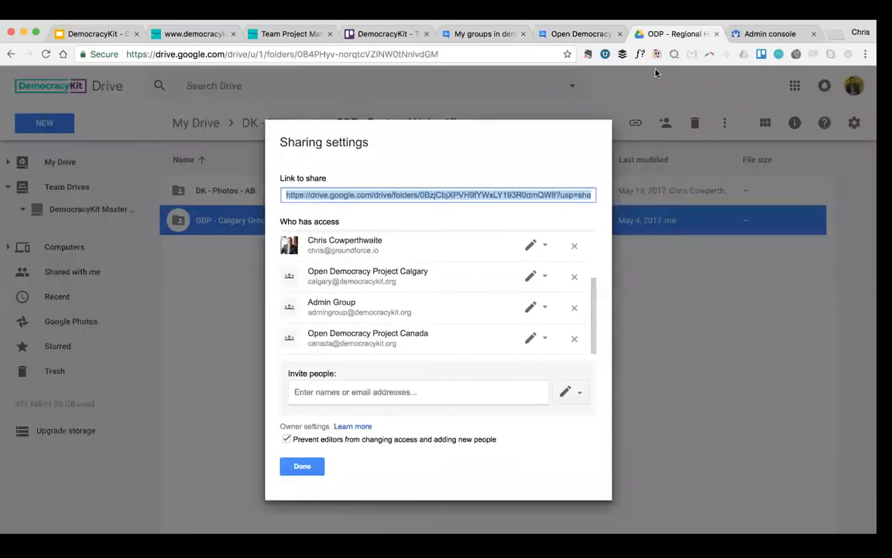
Close and reopen the advanced sharing settings of the ODP - Calgary Group folder, review which groups have access, and close the settings.
click(318, 466)
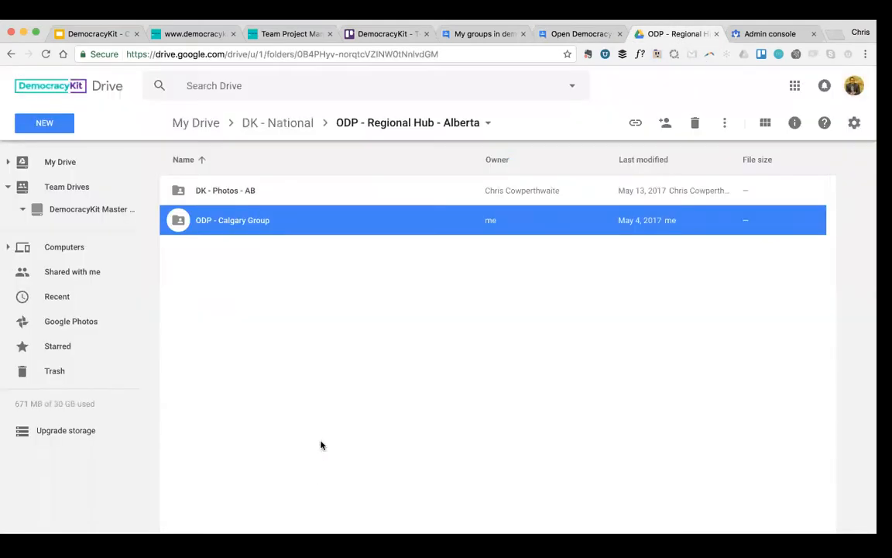
right_click(264, 222)
click(350, 273)
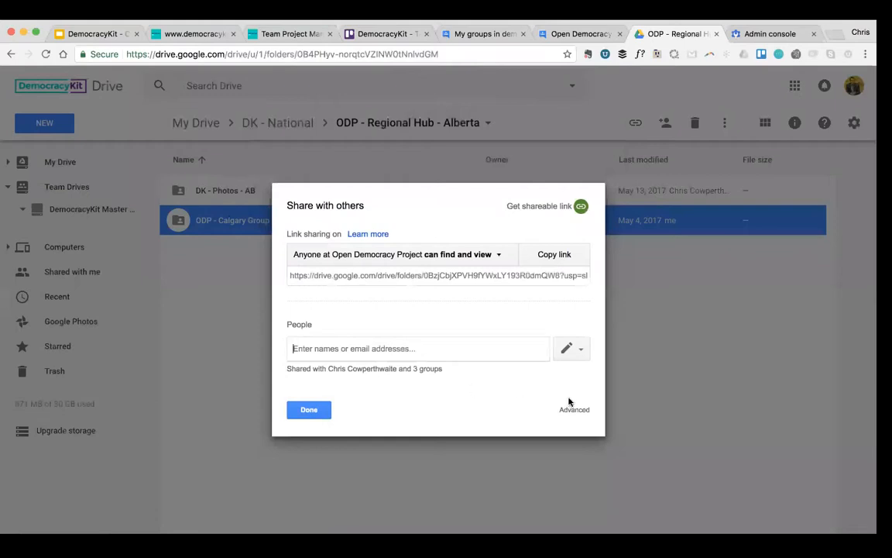
click(574, 410)
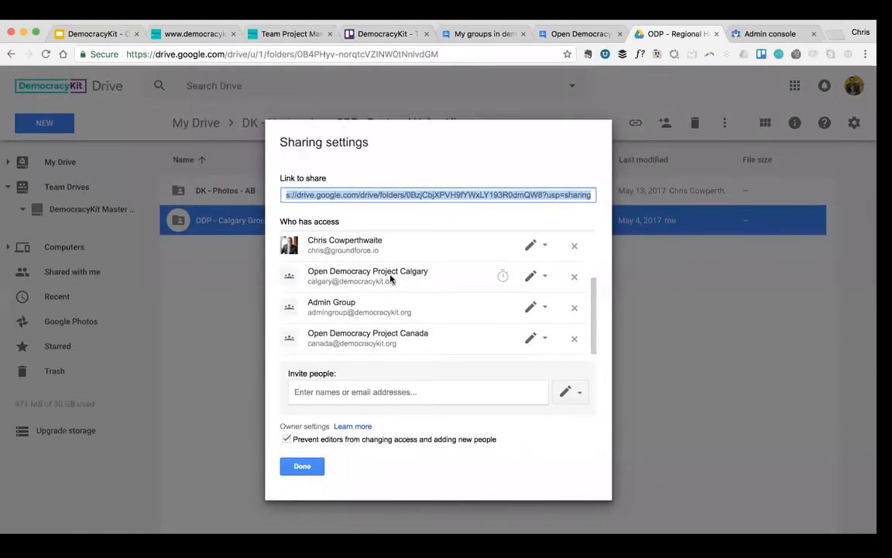
click(391, 279)
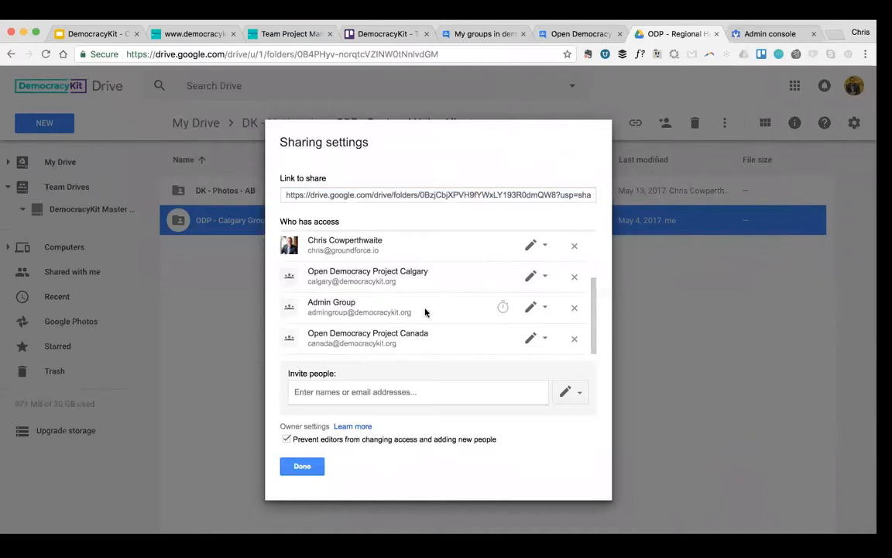
click(302, 465)
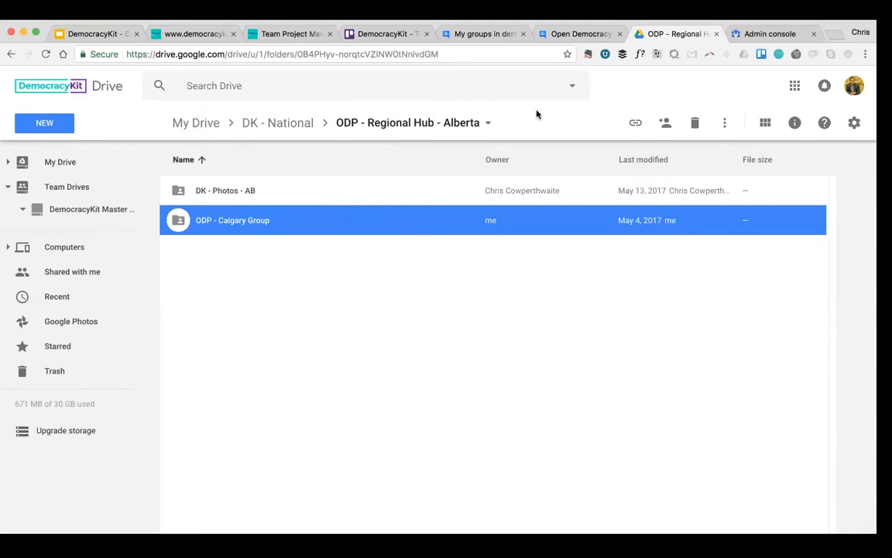
Review the list of groups in Google Groups, return to the Alberta regional hub folder in Google Drive and clear the folder selection.
click(569, 33)
click(488, 34)
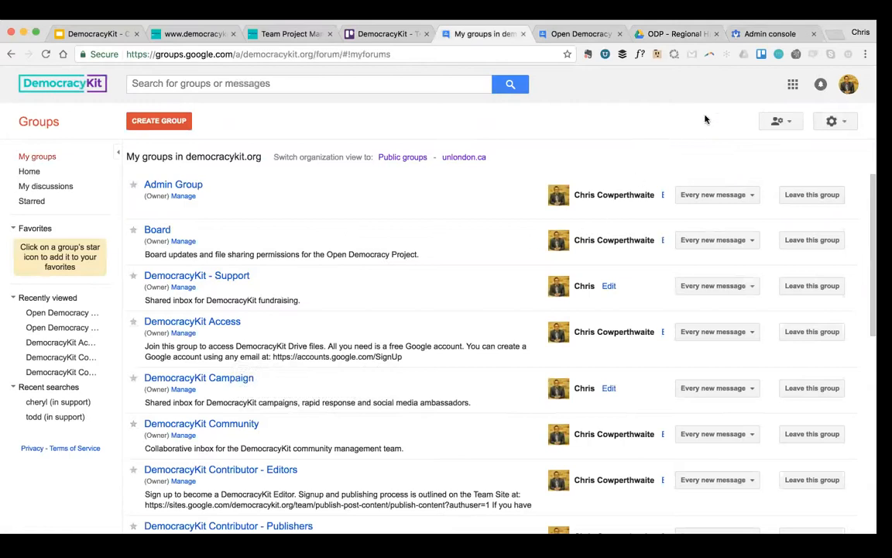
click(696, 35)
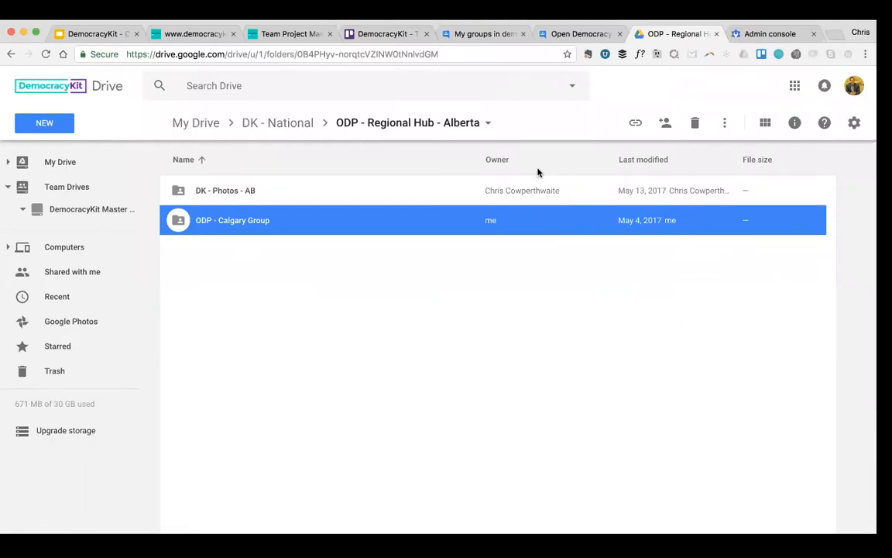
click(531, 398)
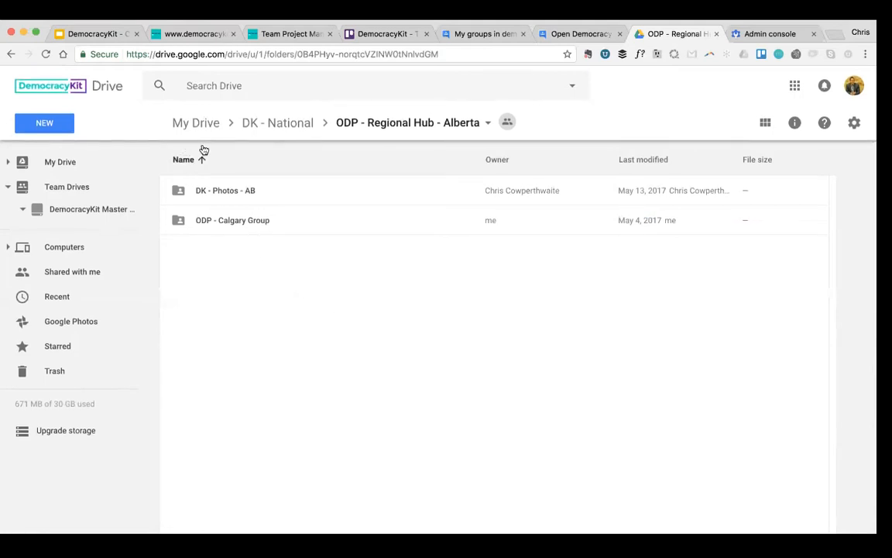
right_click(308, 333)
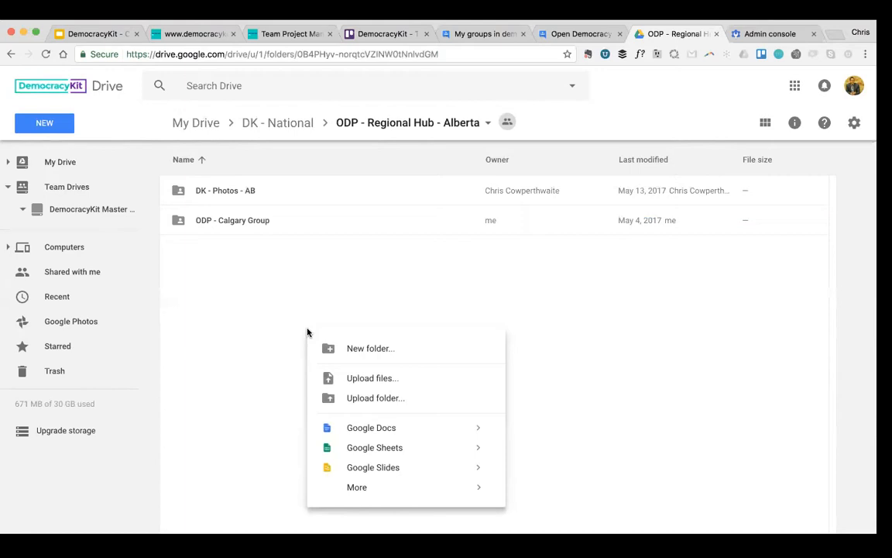
click(365, 350)
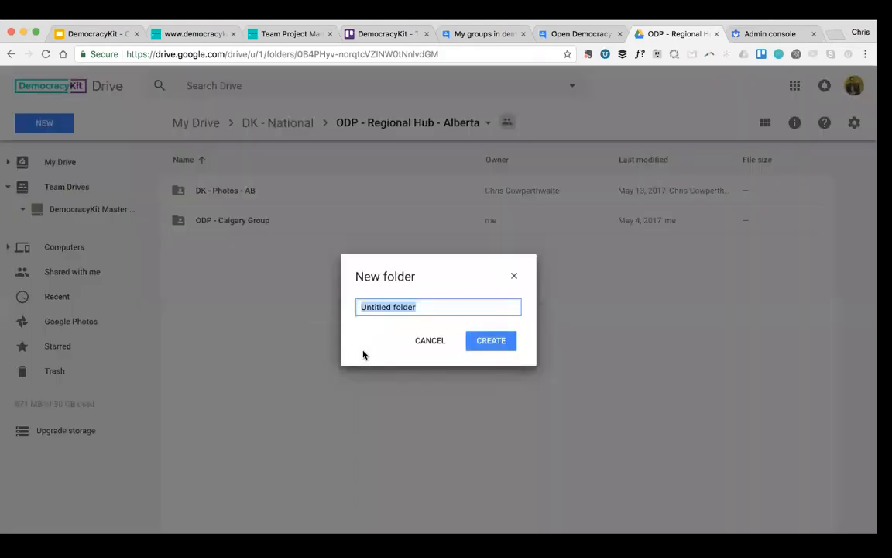
click(514, 275)
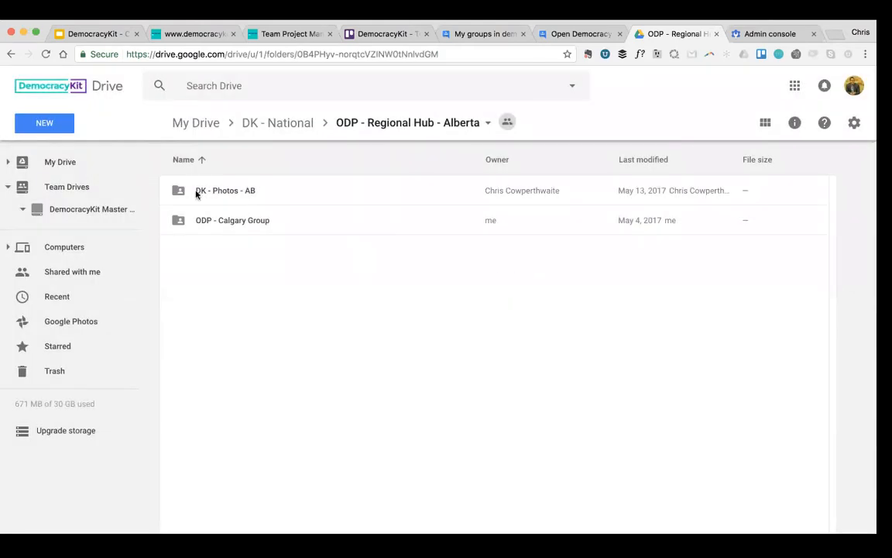
Create a new Team Drive named "Example Campaign".
right_click(55, 188)
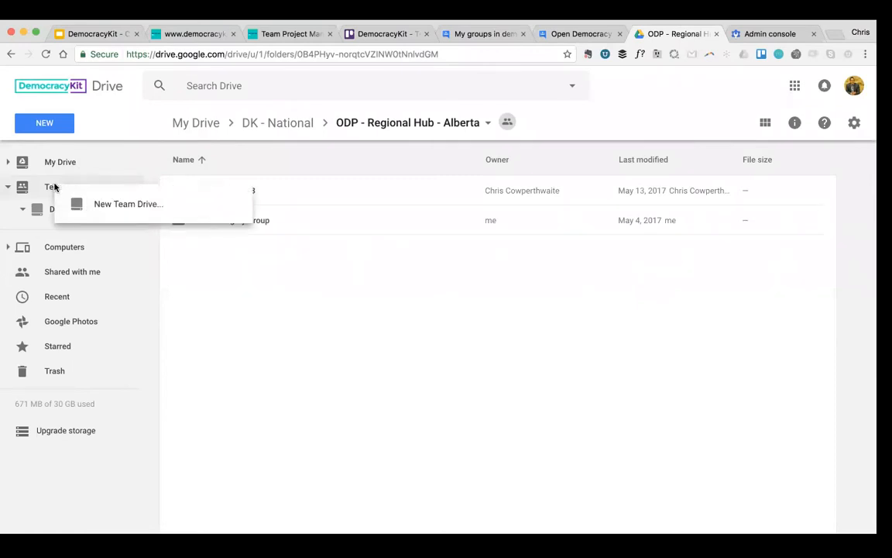
click(117, 204)
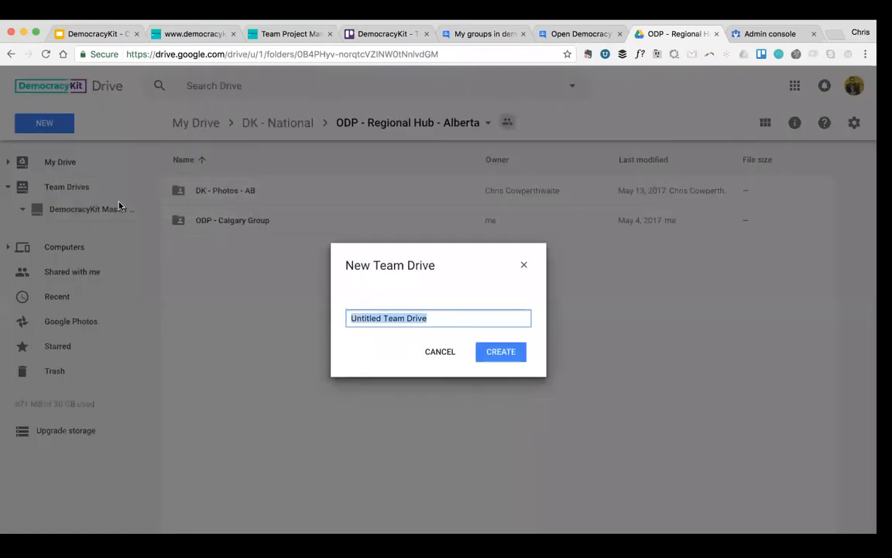
text(Example C)
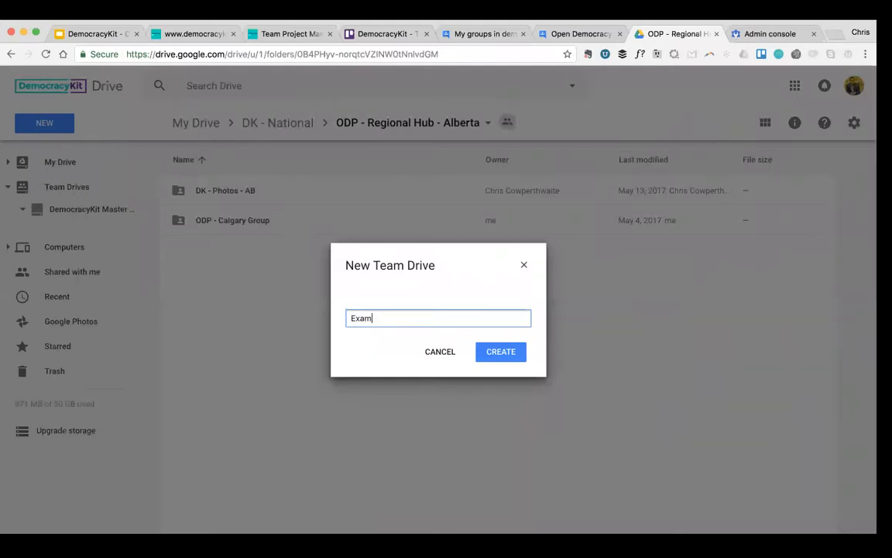
text(ampaign)
click(496, 353)
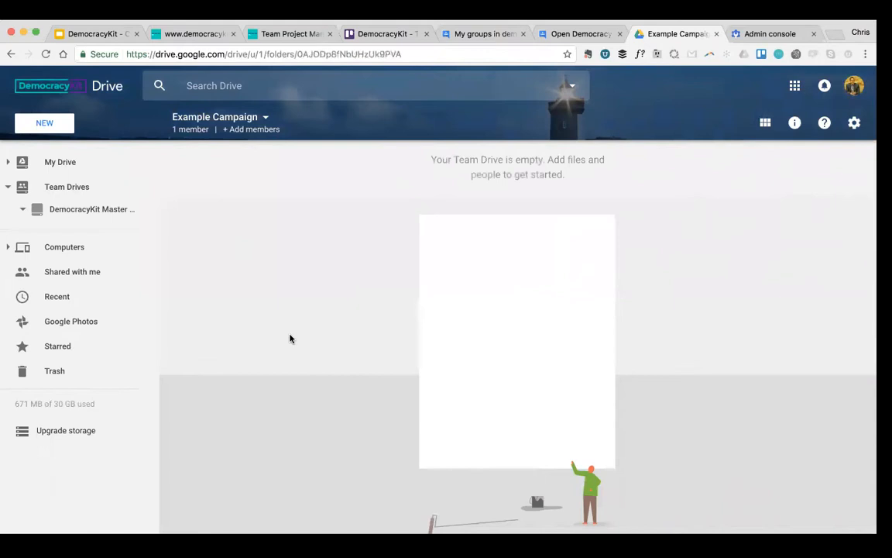
Go back to the Team Drives overview and create another Team Drive, also named "Example Campaign".
click(51, 186)
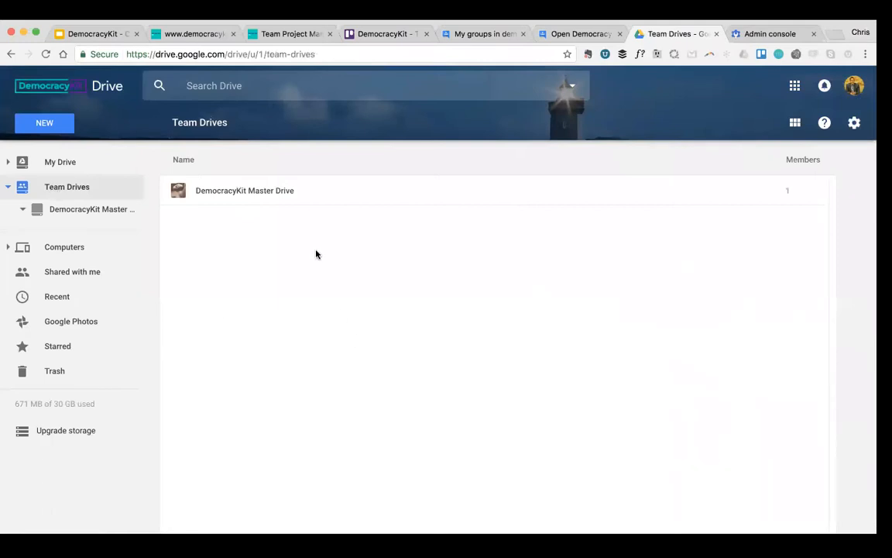
right_click(332, 340)
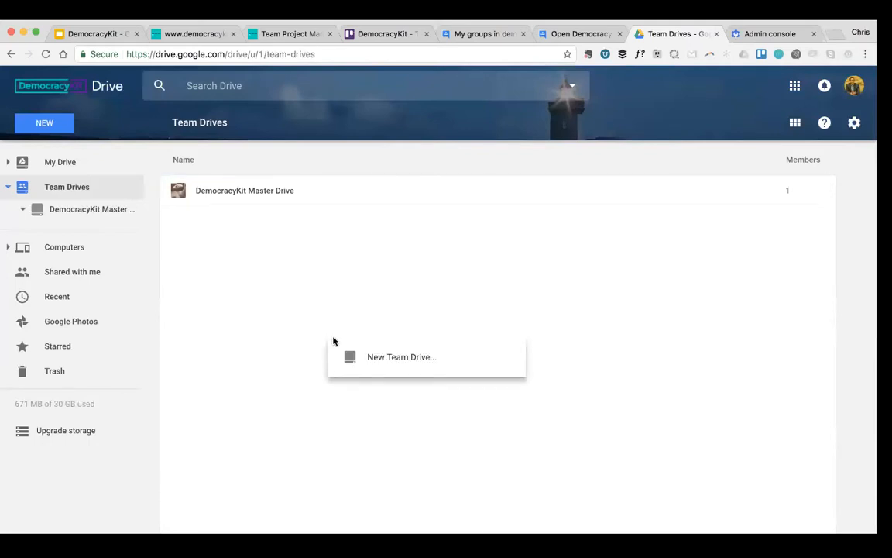
click(372, 360)
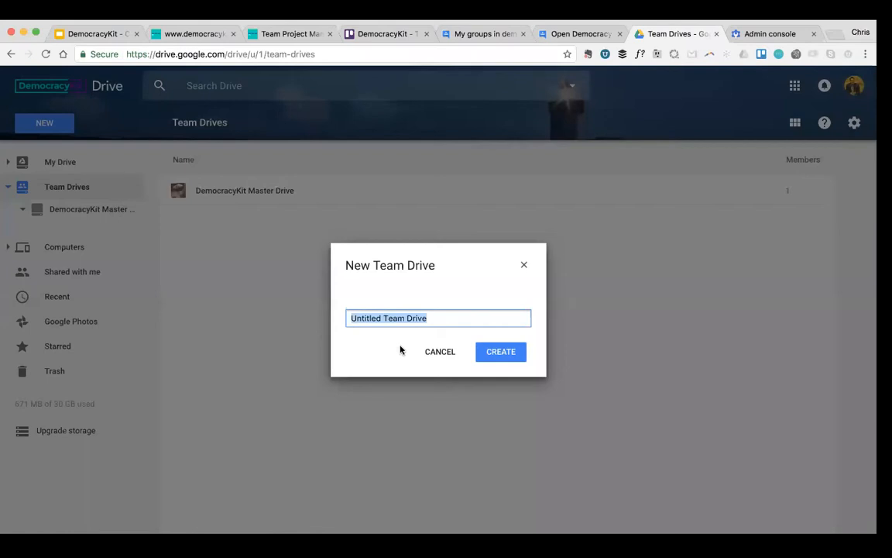
text(Example Camp)
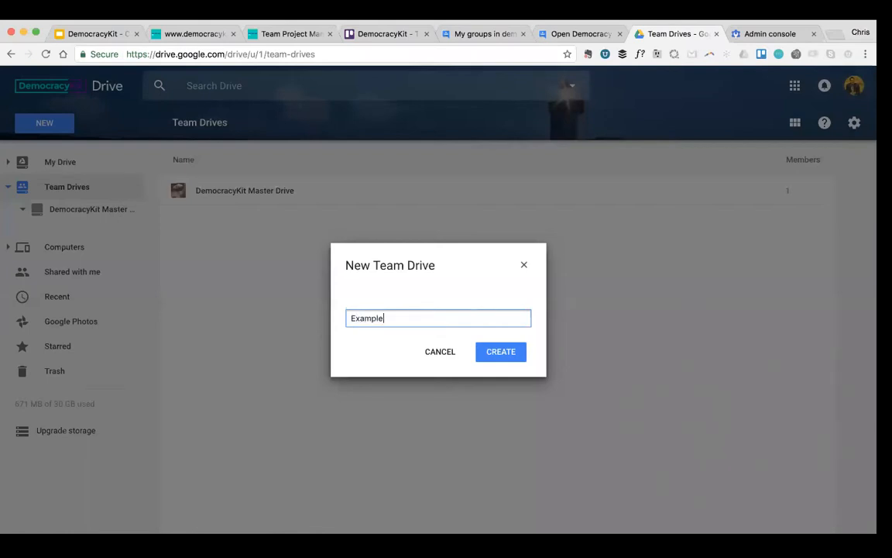
text(aign 1)
key(Return)
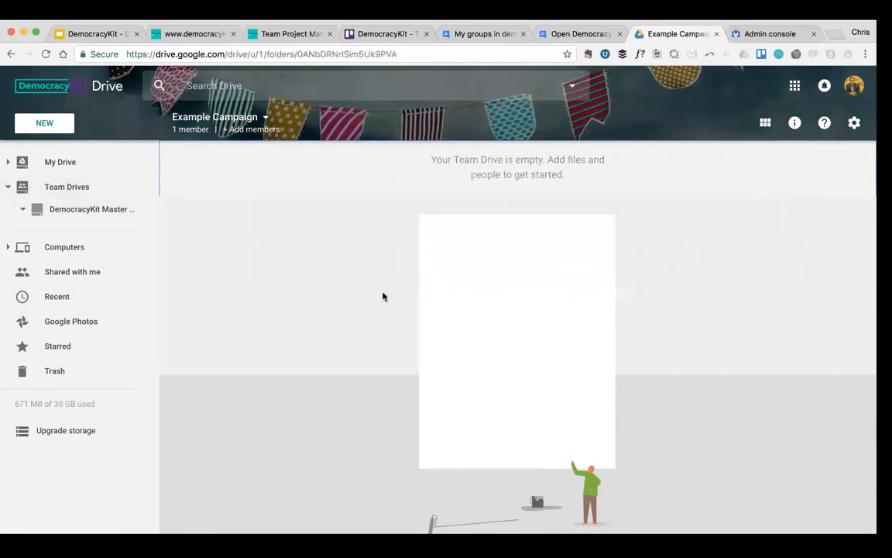
Create a folder named "Finance" in the Example Campaign Team Drive.
right_click(325, 282)
click(361, 295)
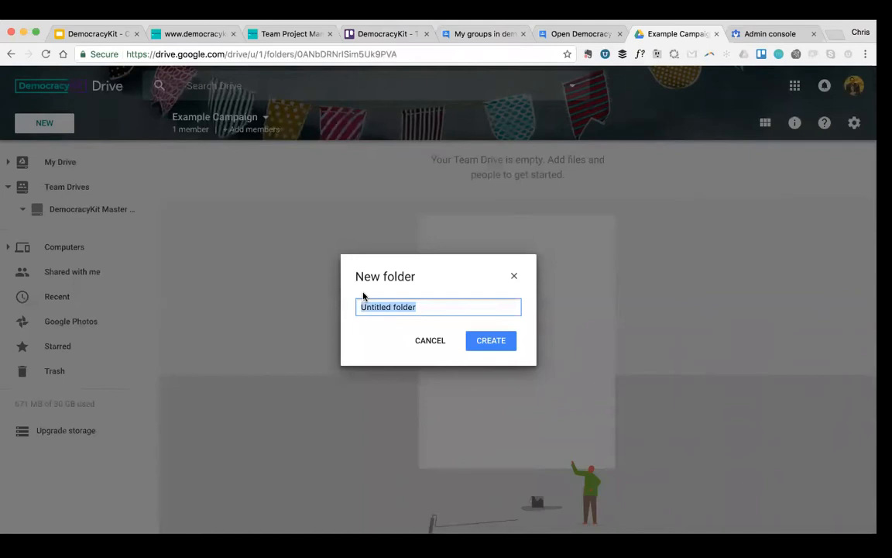
text(Finance)
key(Return)
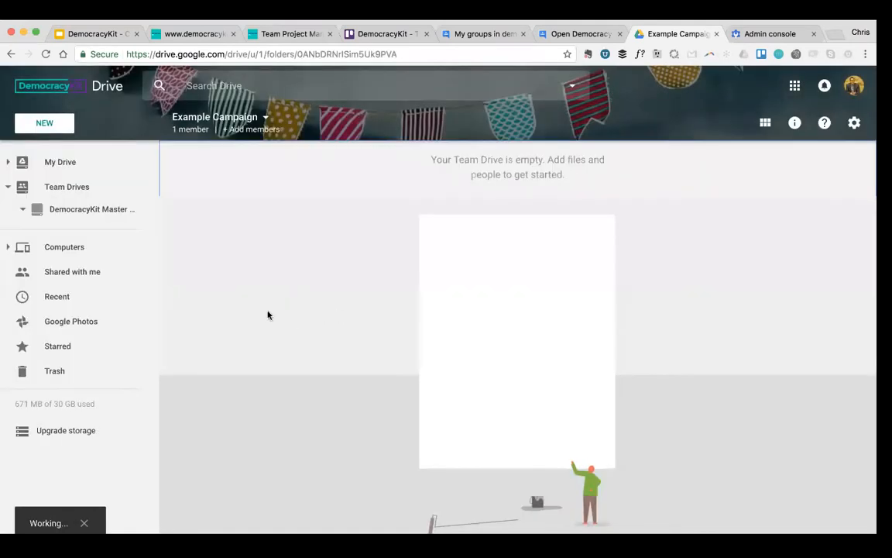
Add a second folder named "Leadership Team" to the Example Campaign Team Drive.
click(297, 333)
right_click(297, 332)
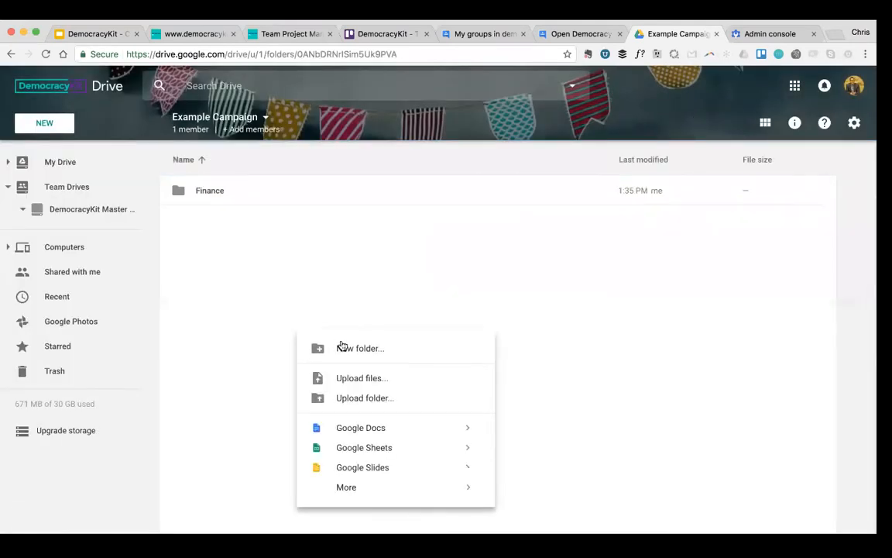
click(345, 349)
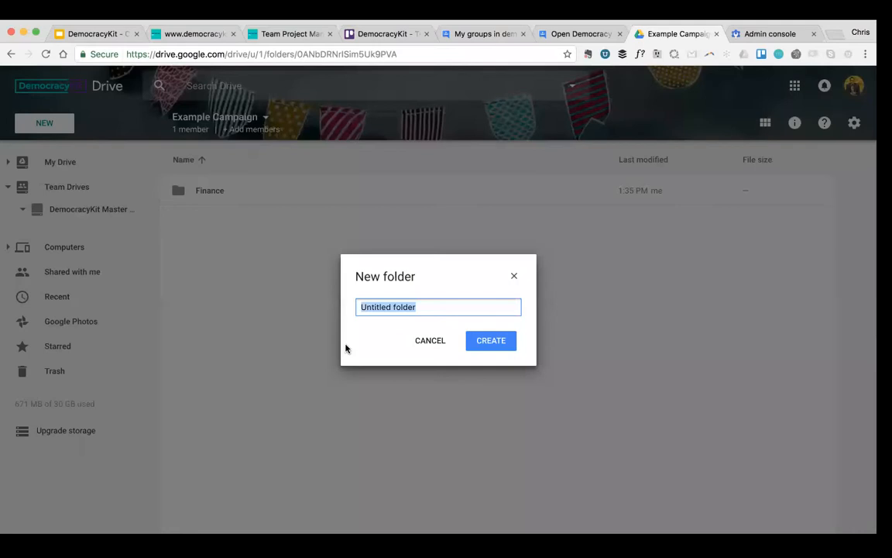
text(Te)
key(BackSpace)
key(BackSpace)
text(Leadership Team)
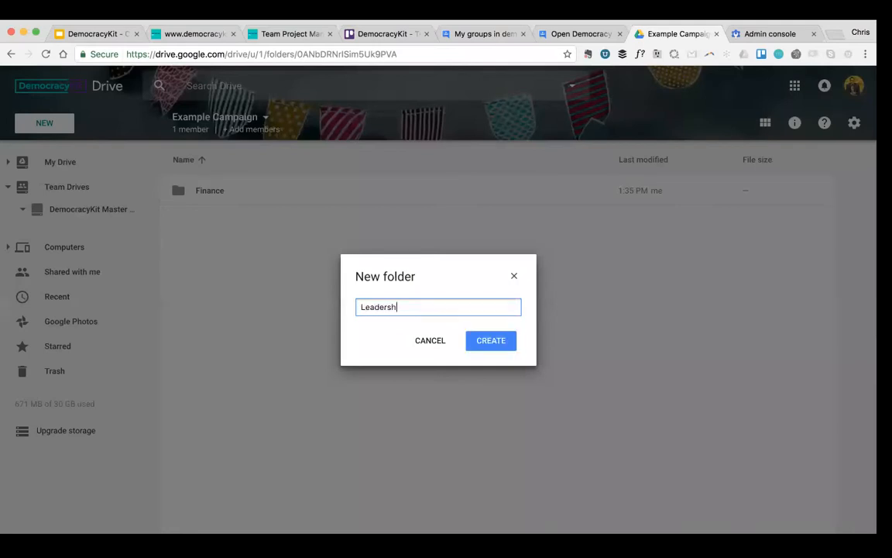
key(Return)
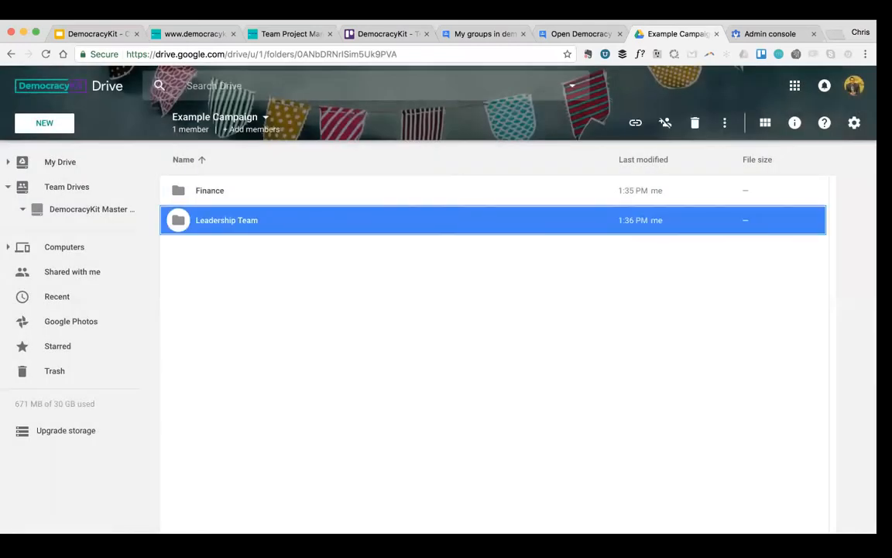
click(275, 279)
click(261, 200)
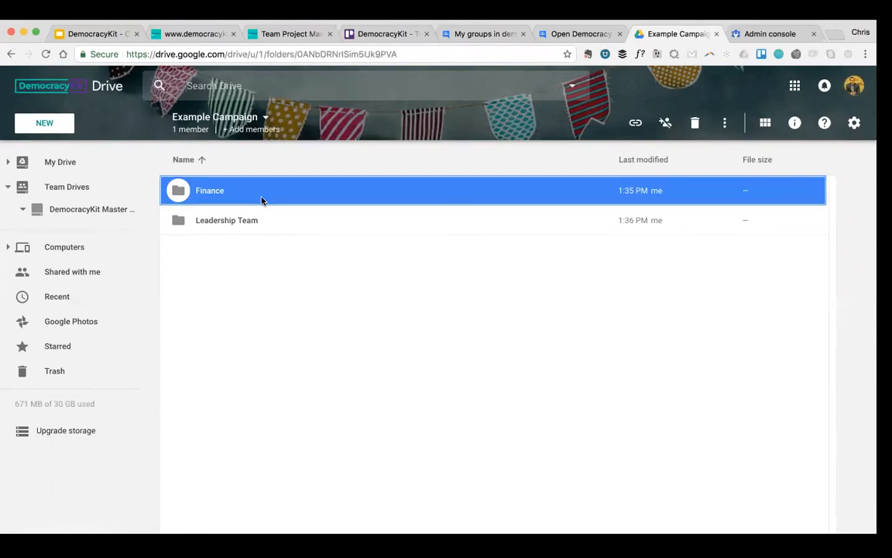
shift+click(270, 219)
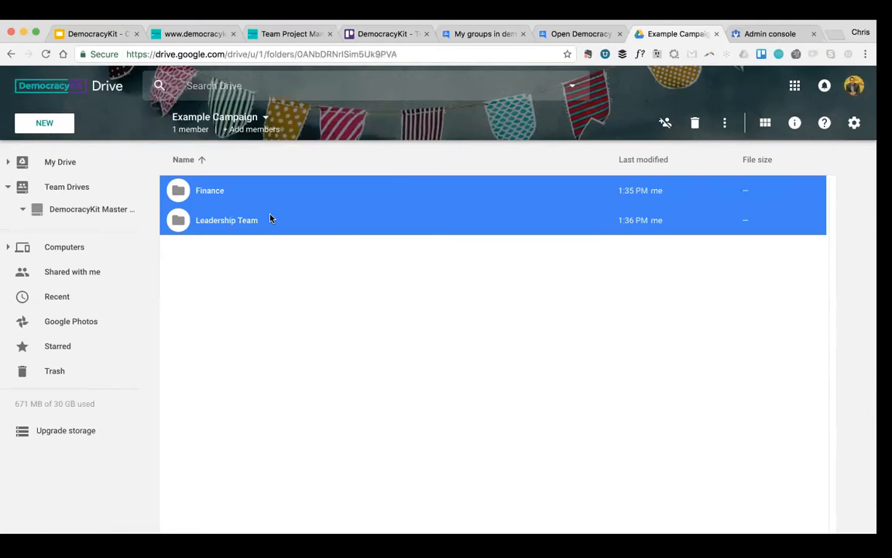
click(275, 291)
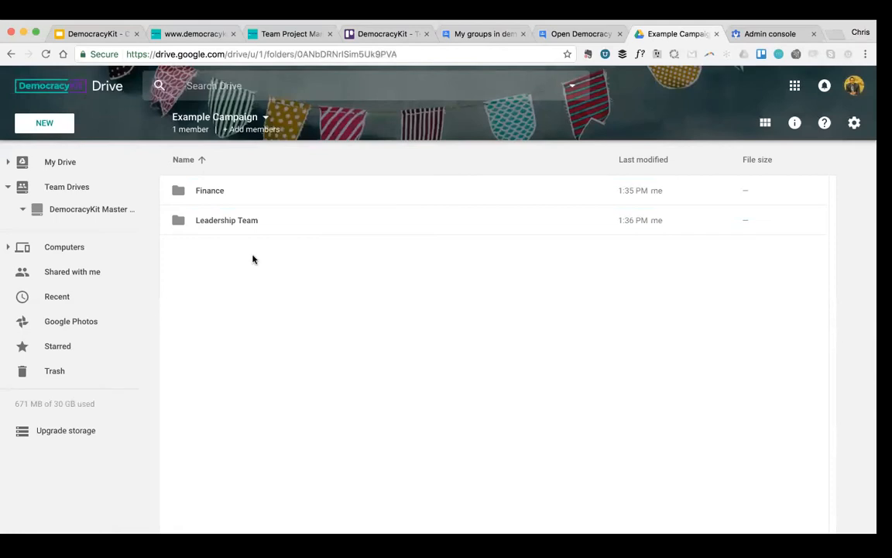
Open the Leadership Team folder and create a subfolder named "Communications" in it.
double_click(243, 219)
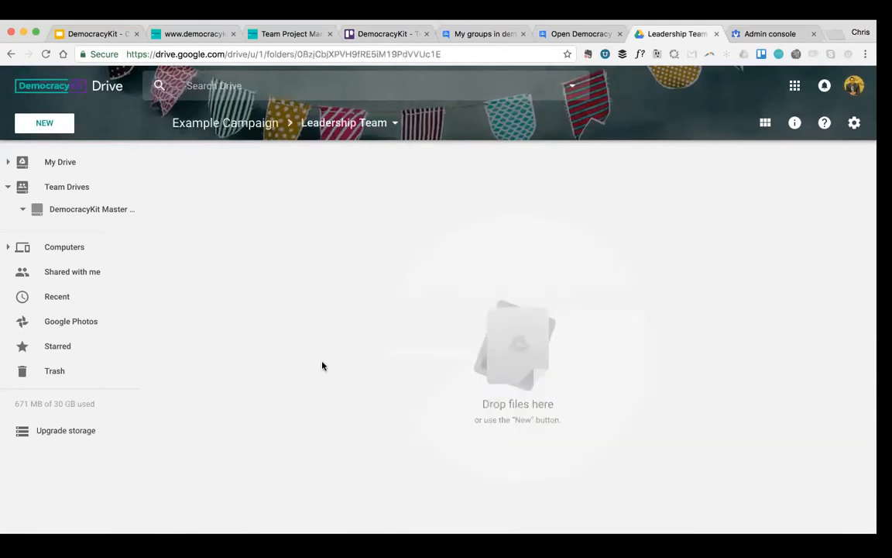
right_click(324, 364)
click(359, 382)
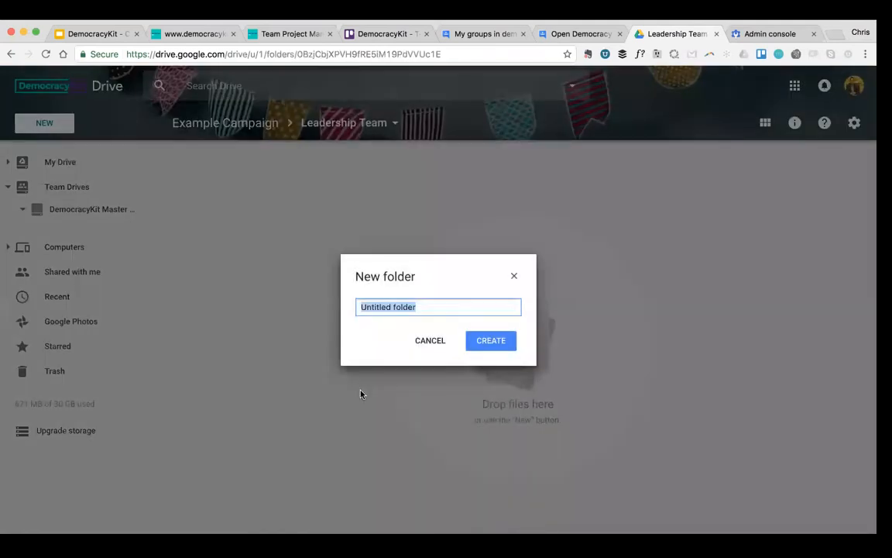
text(Communication)
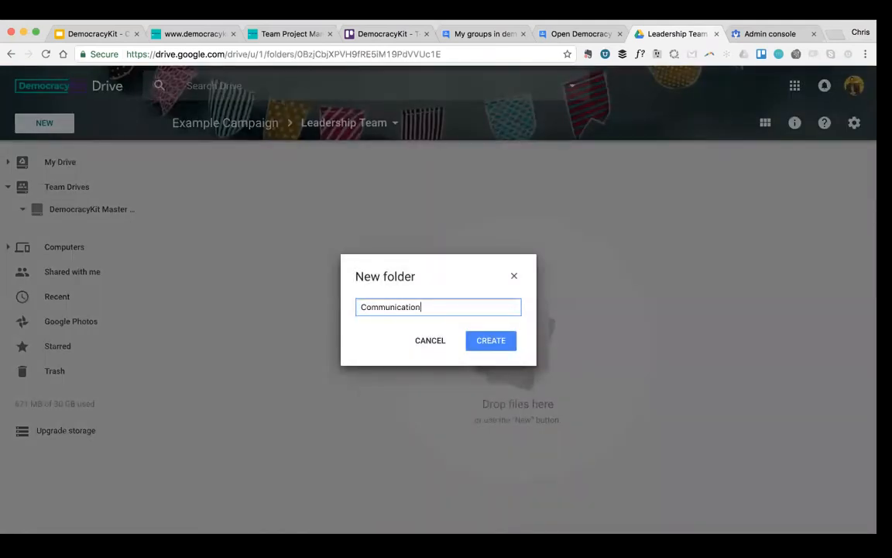
text(s)
key(Return)
Create a subfolder named "Field Operations" in the Leadership Team folder.
right_click(262, 312)
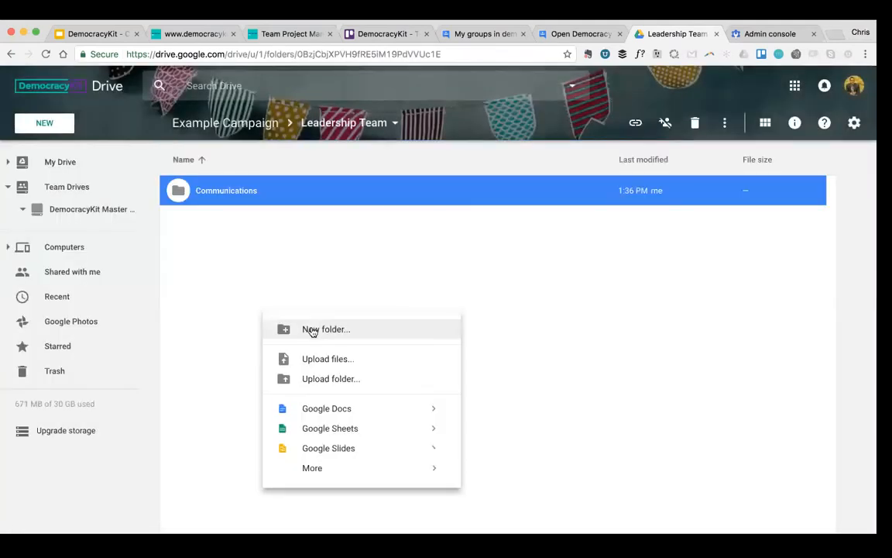
click(312, 330)
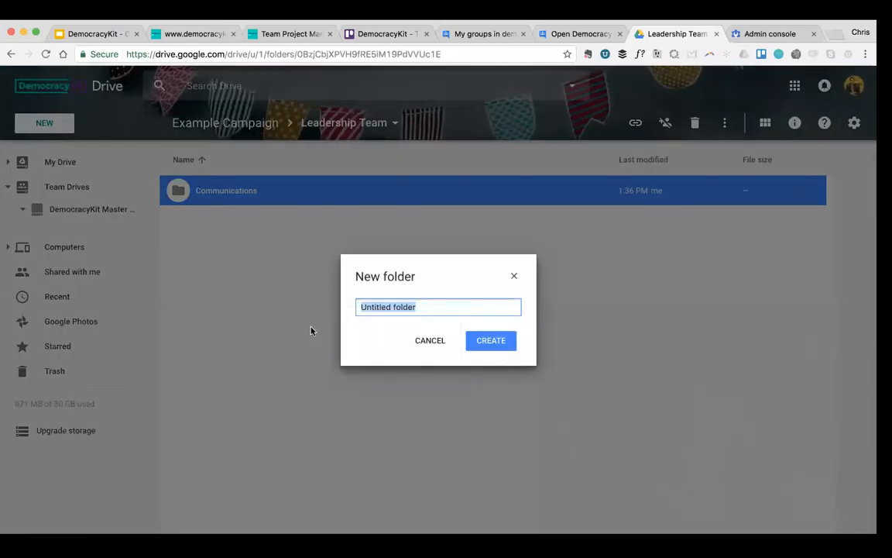
text(Fi)
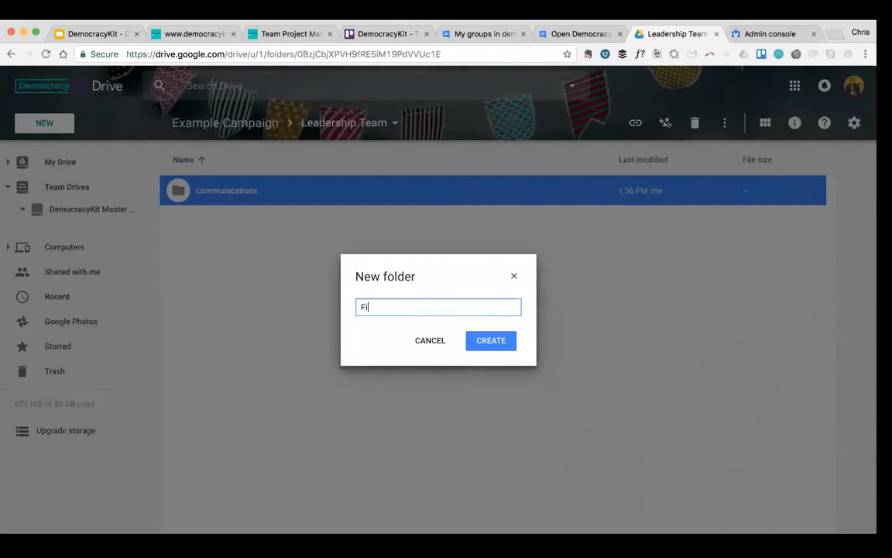
text(eld Operations)
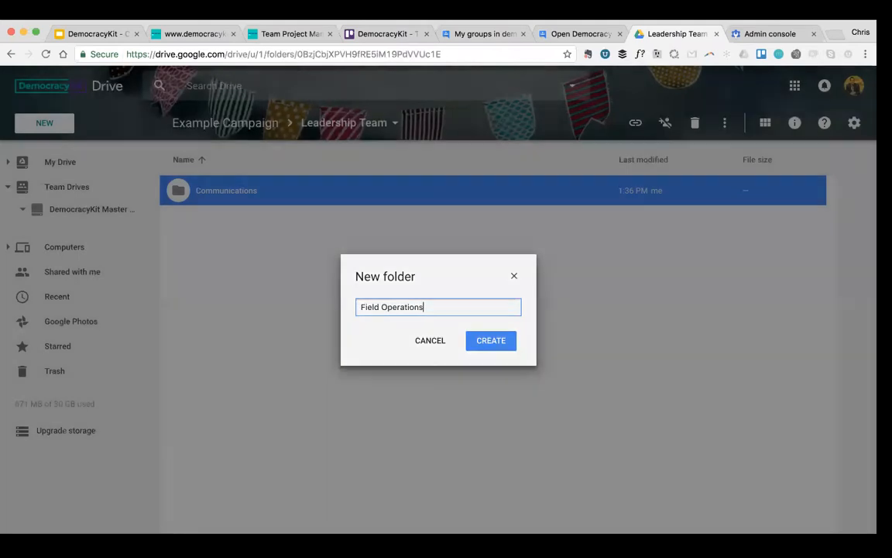
key(Return)
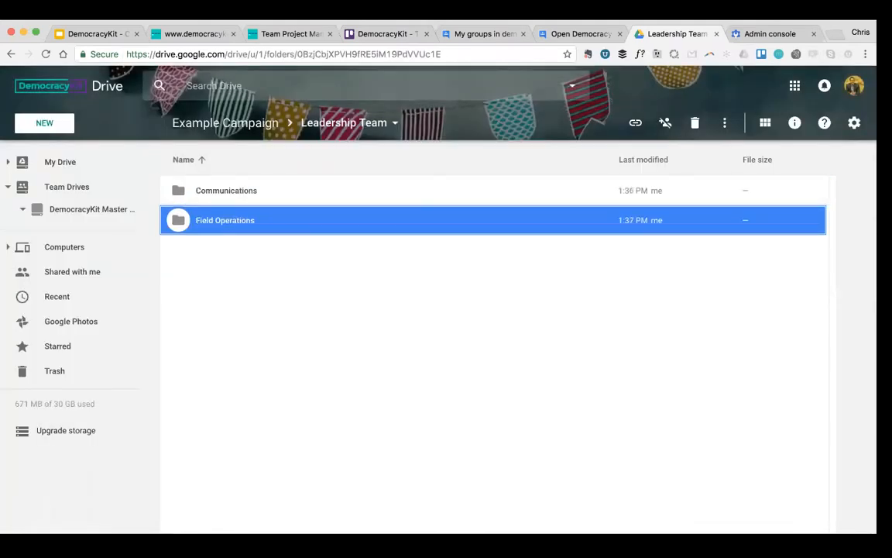
Add a "Volunteer Management" subfolder to the Leadership Team folder and return to the top level of the Example Campaign Team Drive.
click(396, 349)
right_click(351, 336)
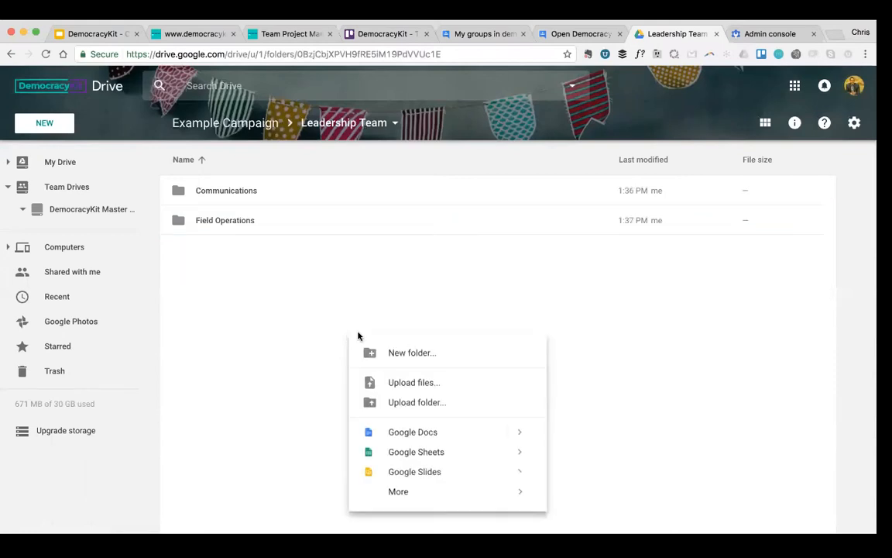
click(396, 356)
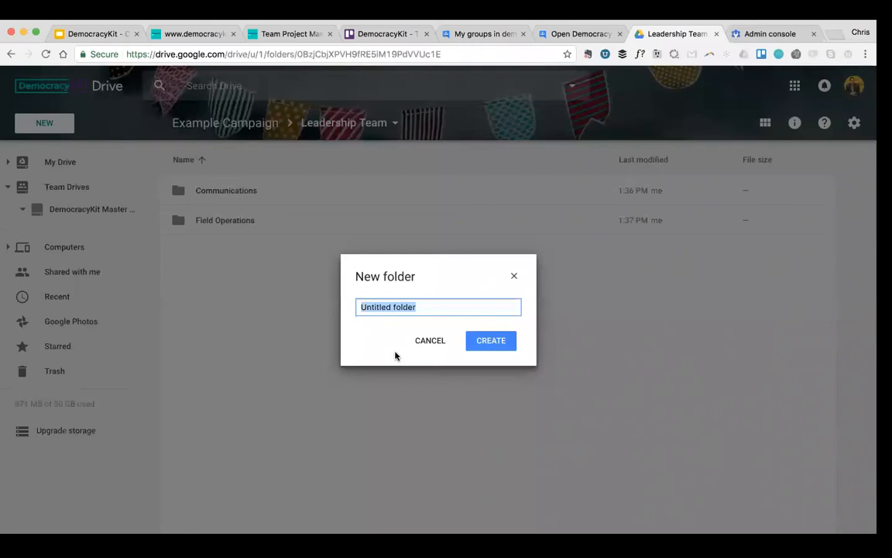
text(Vol)
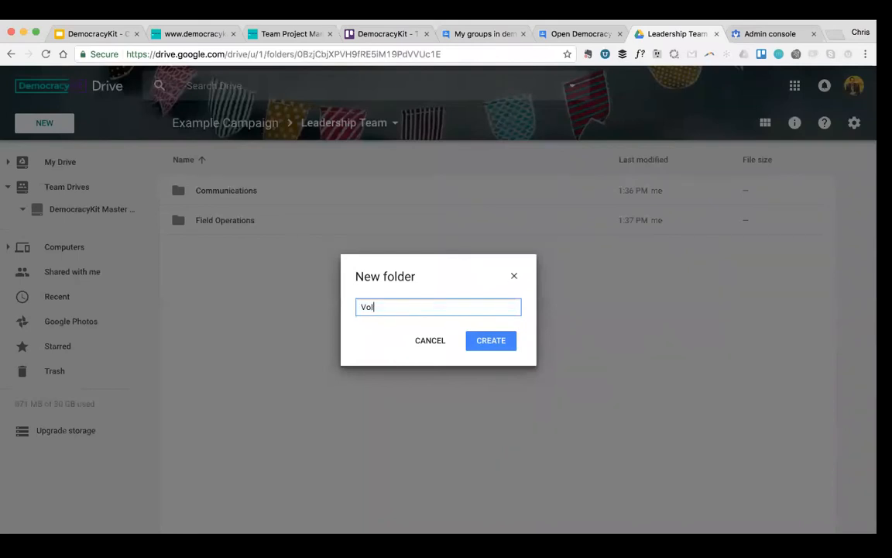
text(unteer Management)
key(Return)
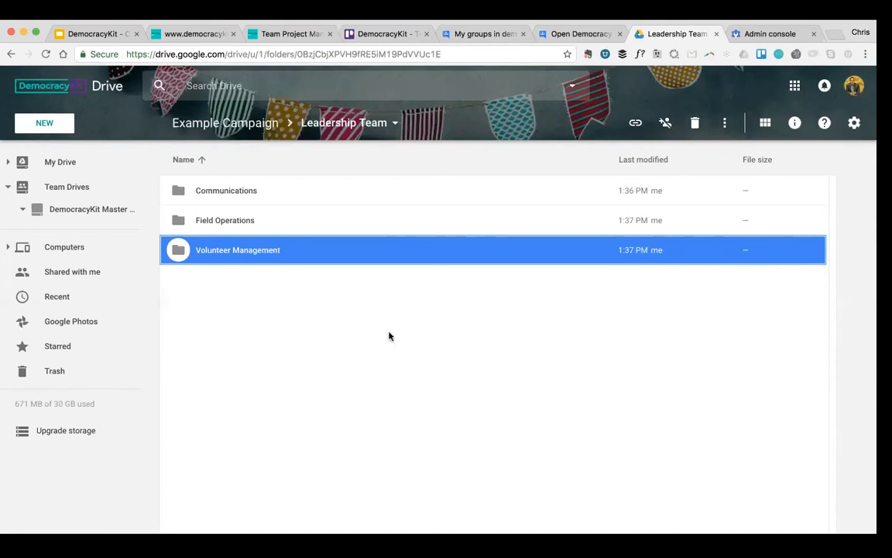
click(206, 125)
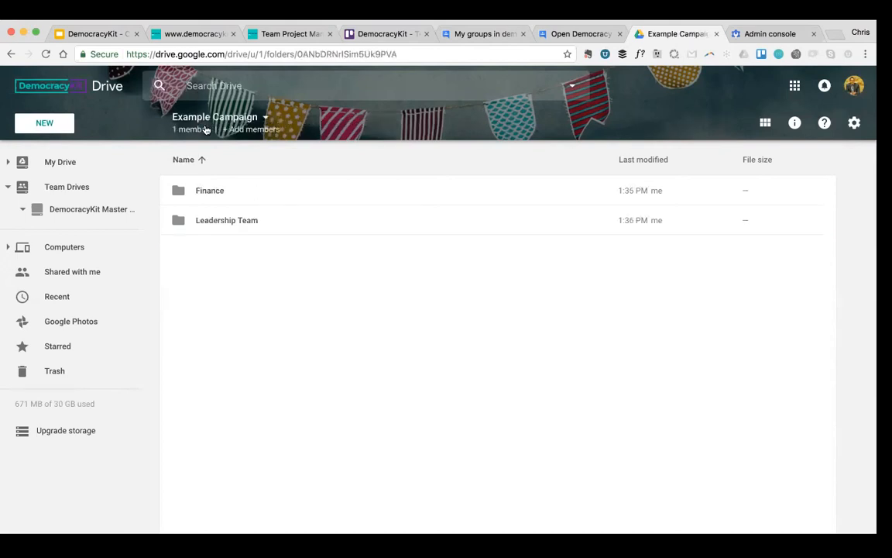